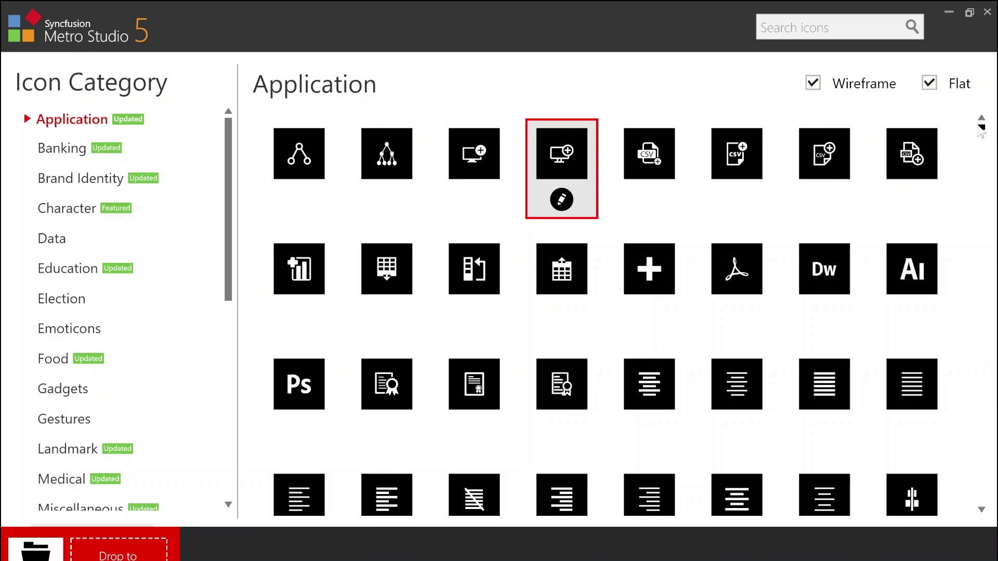
Browse the available icons in the Application, Data, and Science and Technology categories
mouse_move(981, 130)
left_mouse_down()
mouse_move(981, 179)
mouse_move(984, 129)
left_mouse_up()
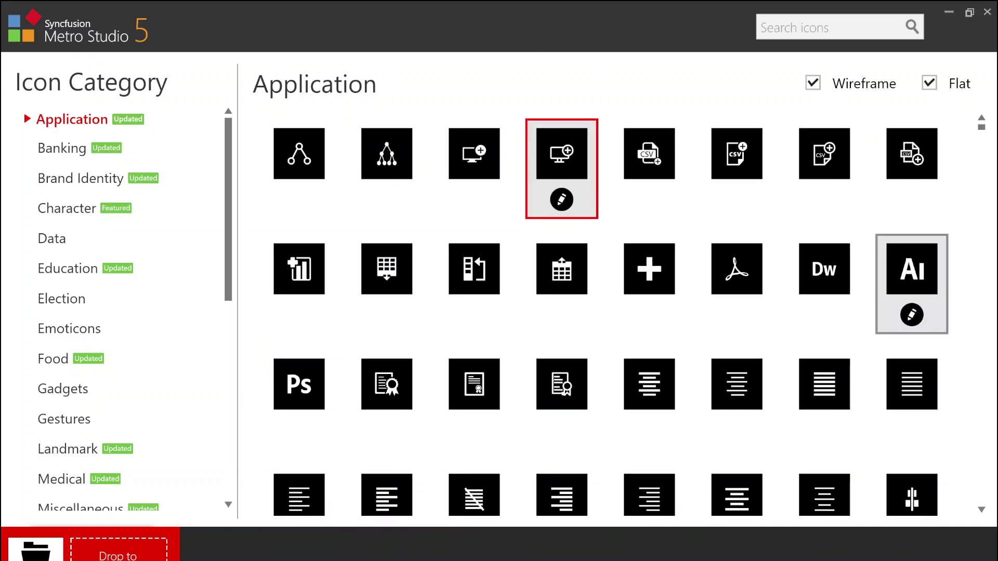
left_click_drag(985, 135, 982, 181)
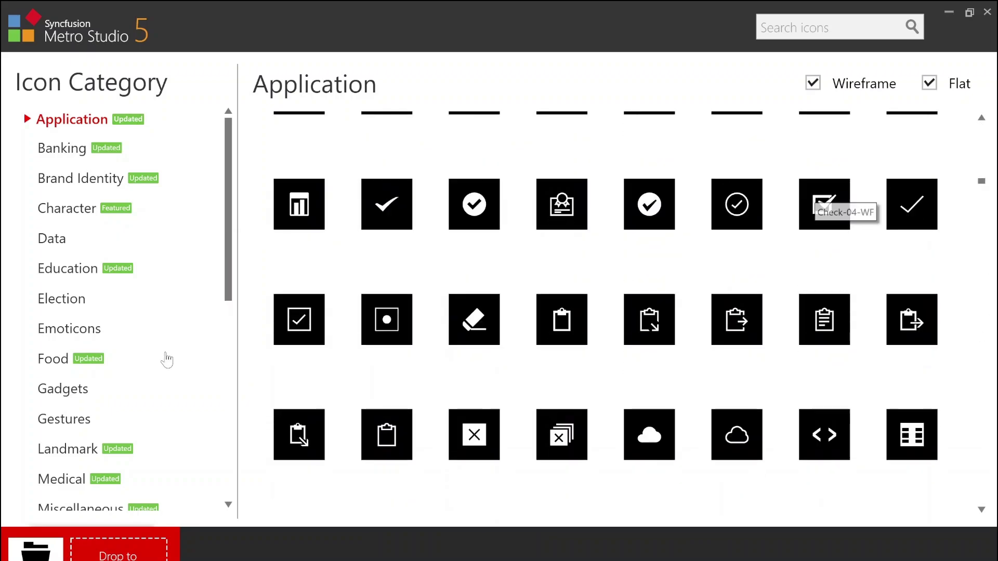
left_click(31, 240)
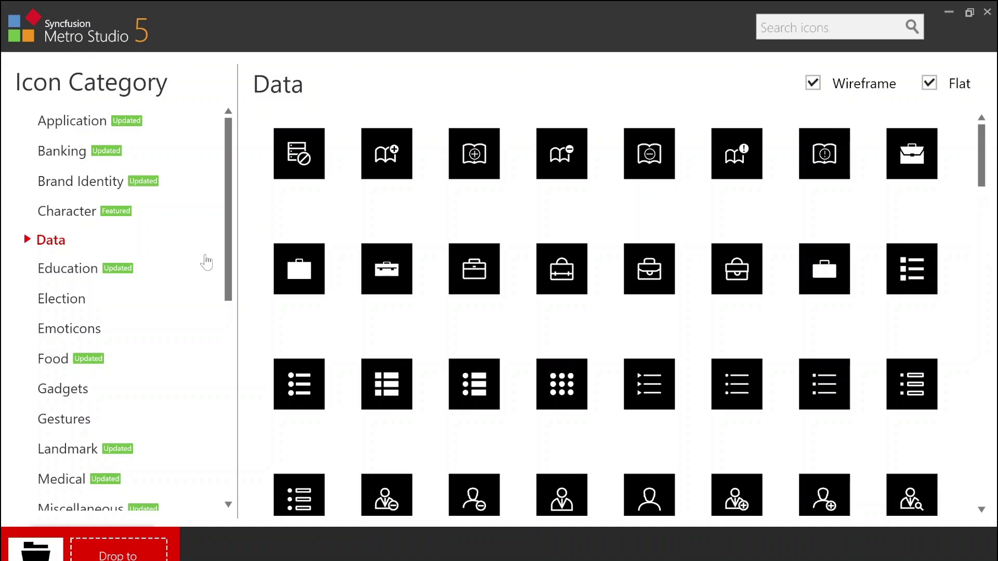
left_click_drag(226, 193, 244, 353)
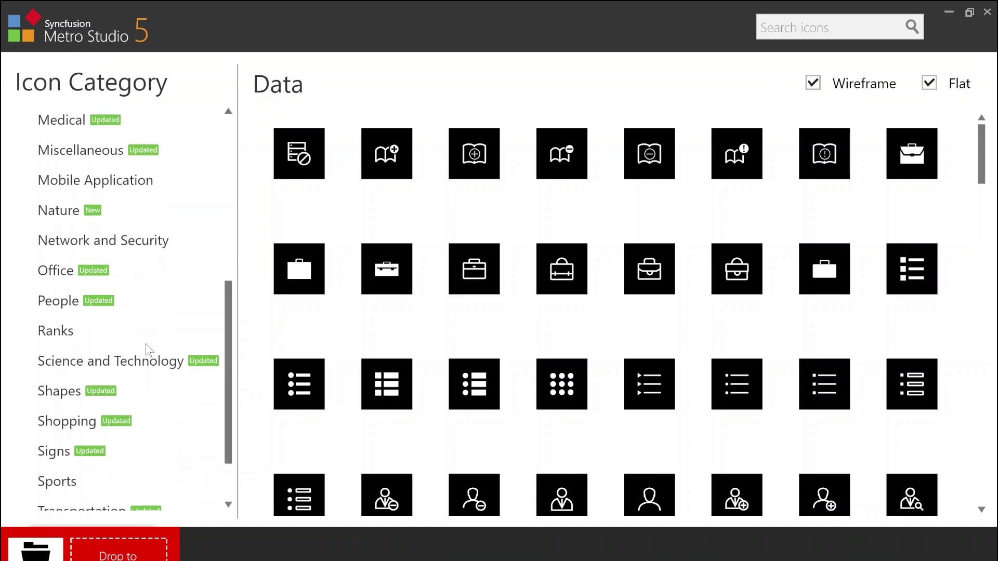
left_click(148, 364)
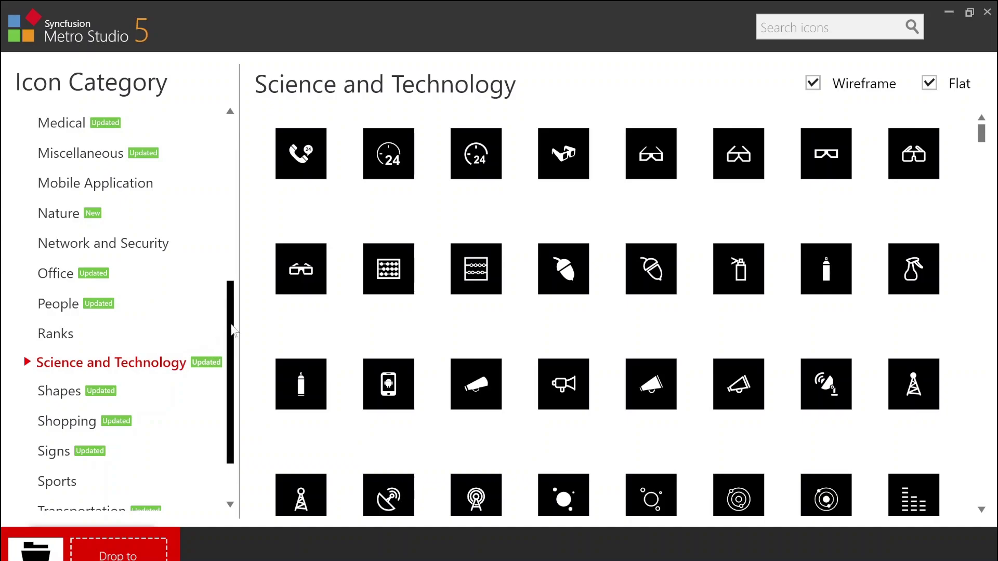
left_click_drag(232, 330, 229, 381)
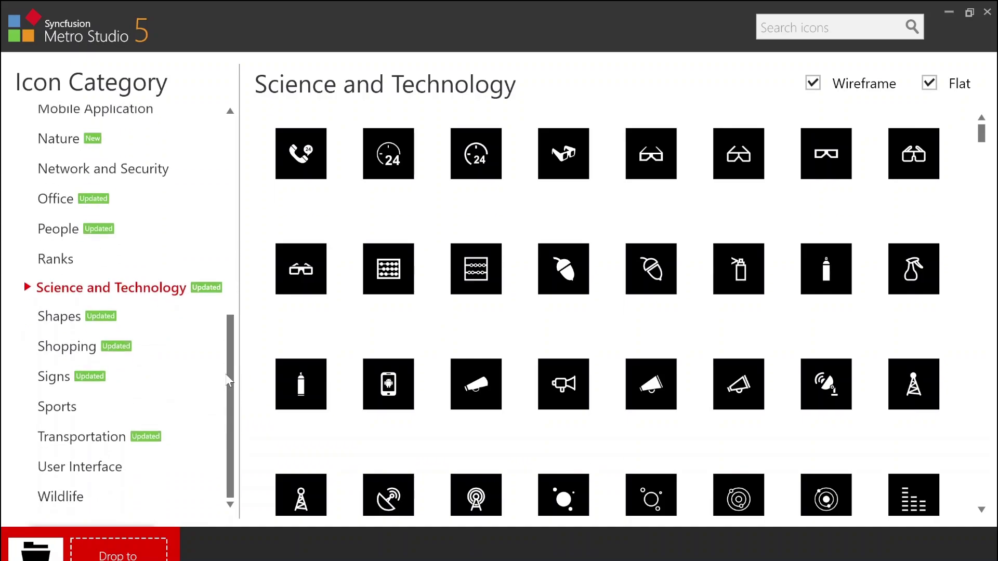
Open the Captcha icon from the User Interface category for editing
left_click(65, 469)
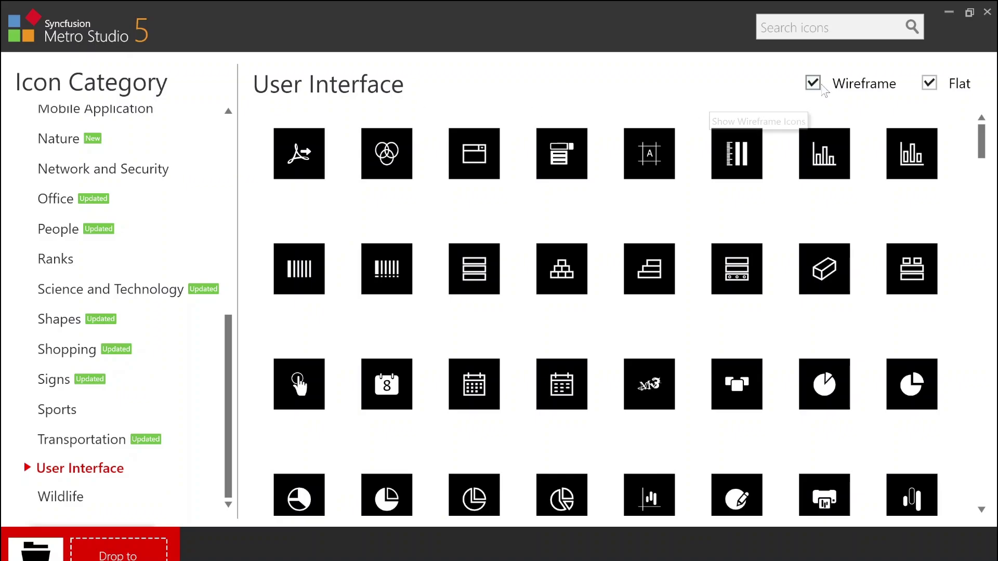
left_click_drag(984, 143, 985, 423)
left_click_drag(984, 384, 983, 138)
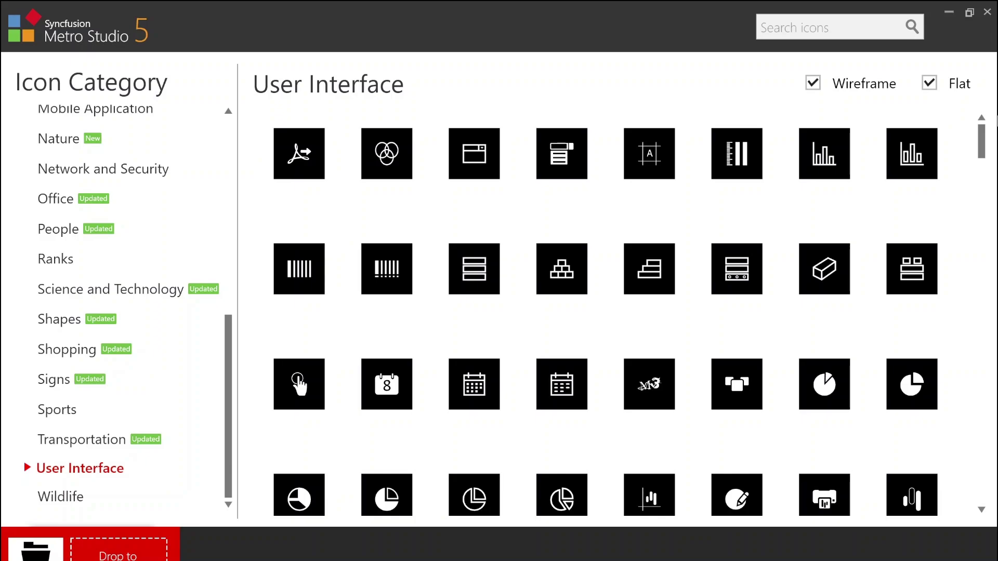
mouse_move(620, 164)
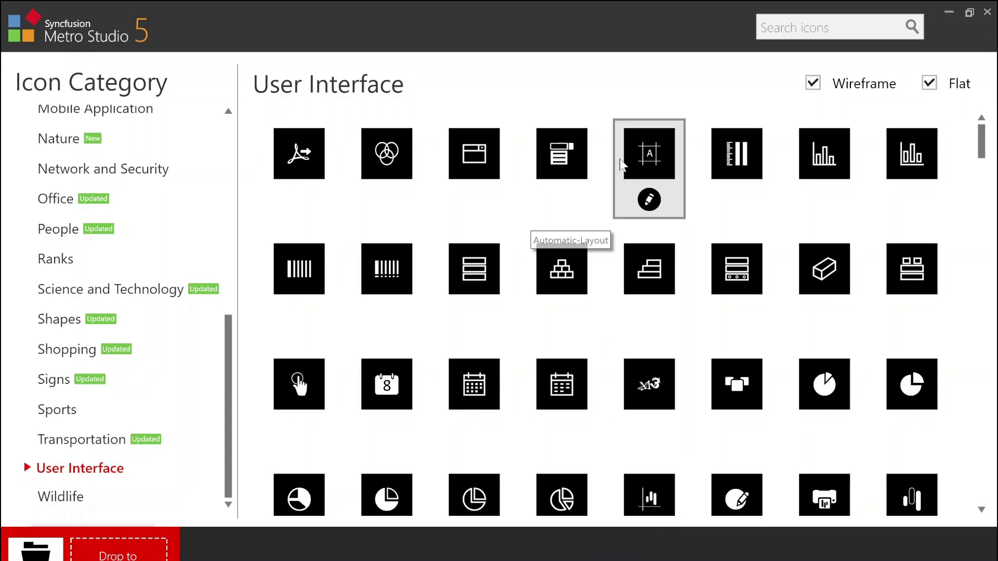
mouse_move(882, 284)
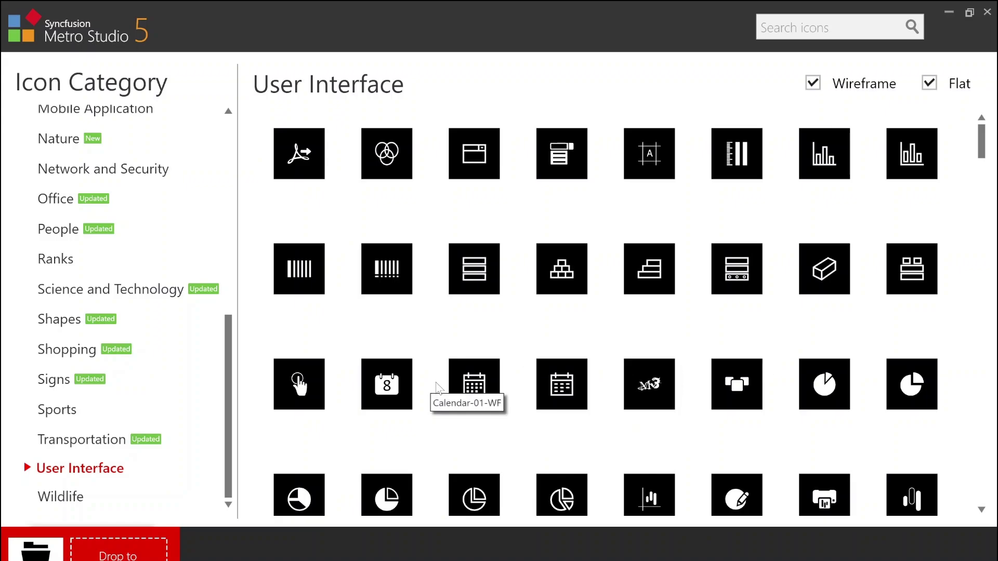
mouse_move(648, 394)
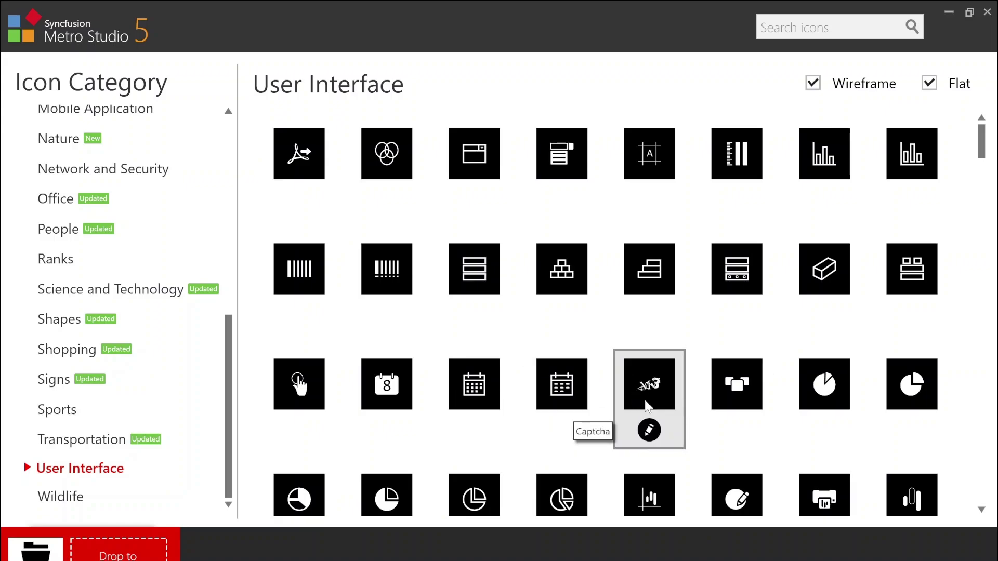
left_click(649, 430)
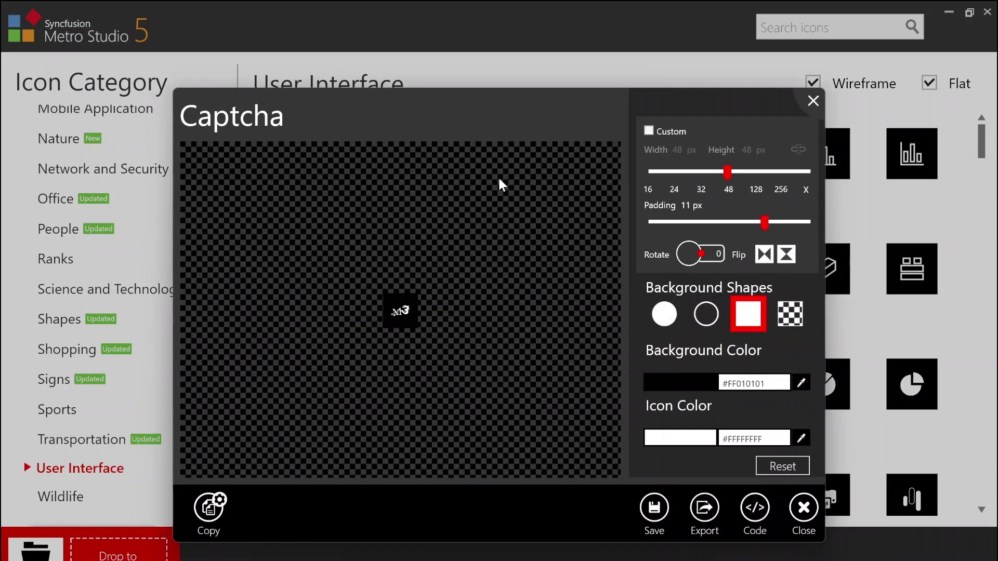
Set the Captcha icon's size to 128 px and its padding to 19 px
left_click_drag(587, 100, 595, 42)
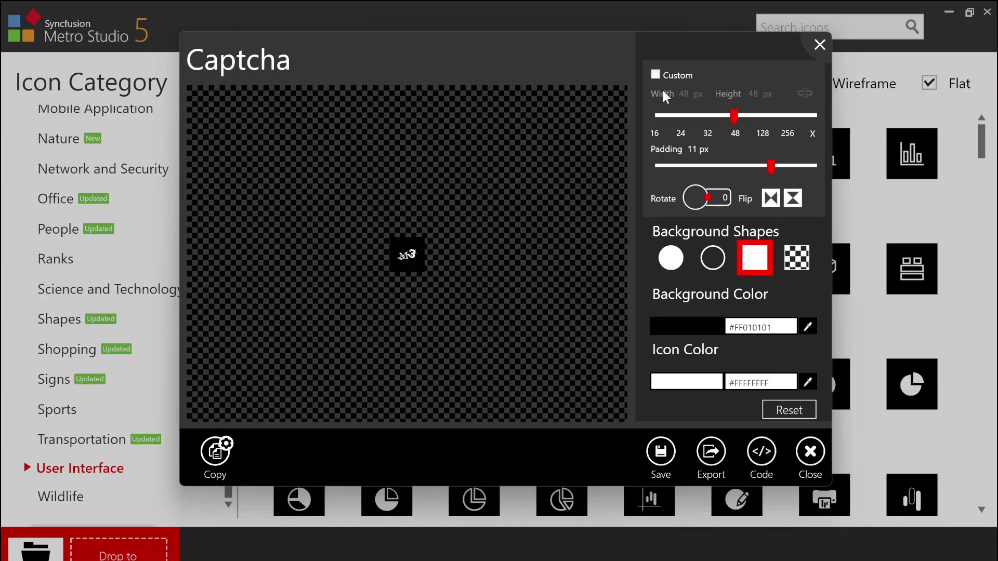
left_click_drag(734, 115, 771, 115)
left_click(743, 116)
mouse_move(735, 113)
left_mouse_down()
mouse_move(763, 123)
mouse_move(744, 123)
left_mouse_up()
left_click_drag(732, 115, 750, 120)
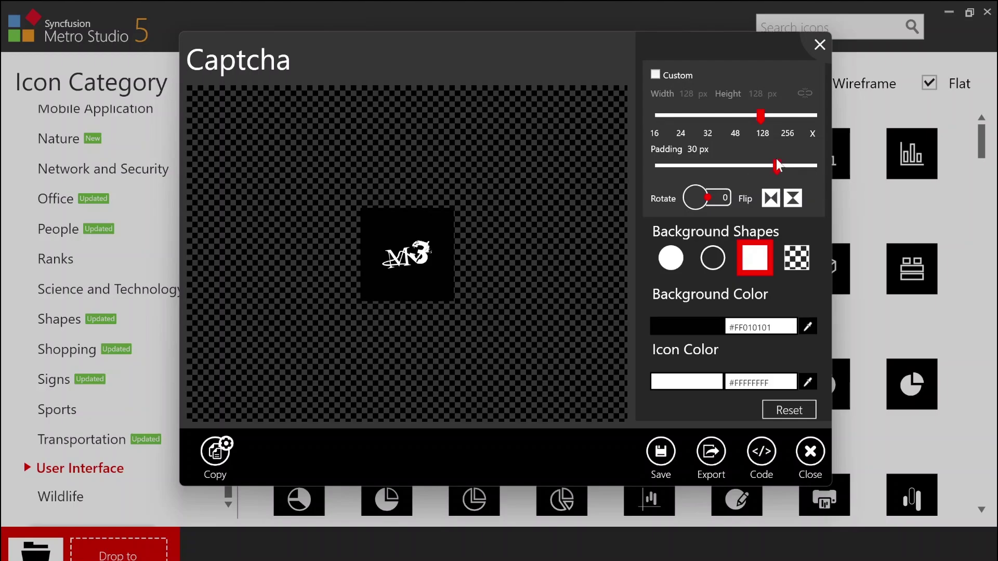
left_click_drag(777, 167, 730, 170)
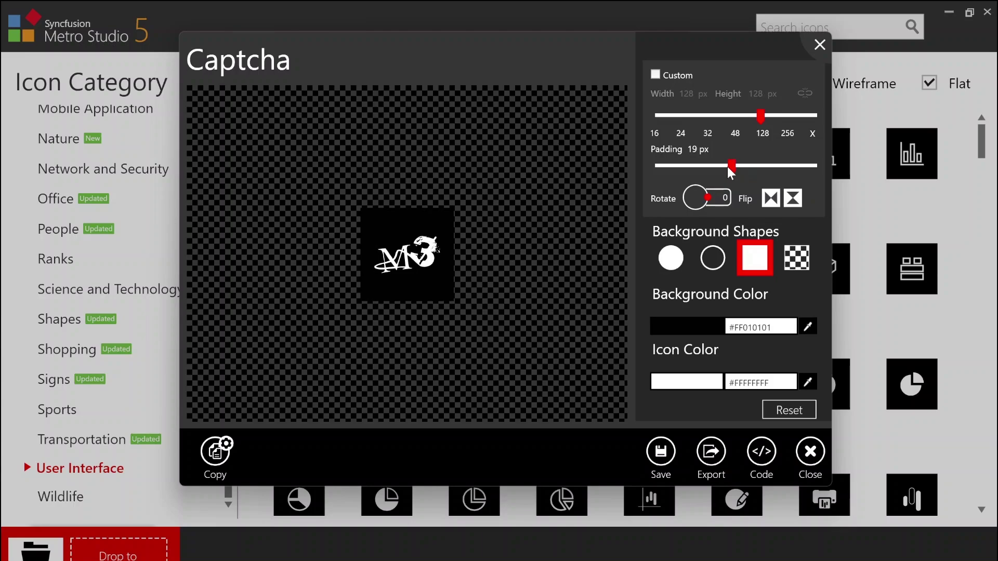
Try rotating the icon 25 degrees and flipping it horizontally, restoring the original orientation after each
left_click_drag(697, 204, 700, 205)
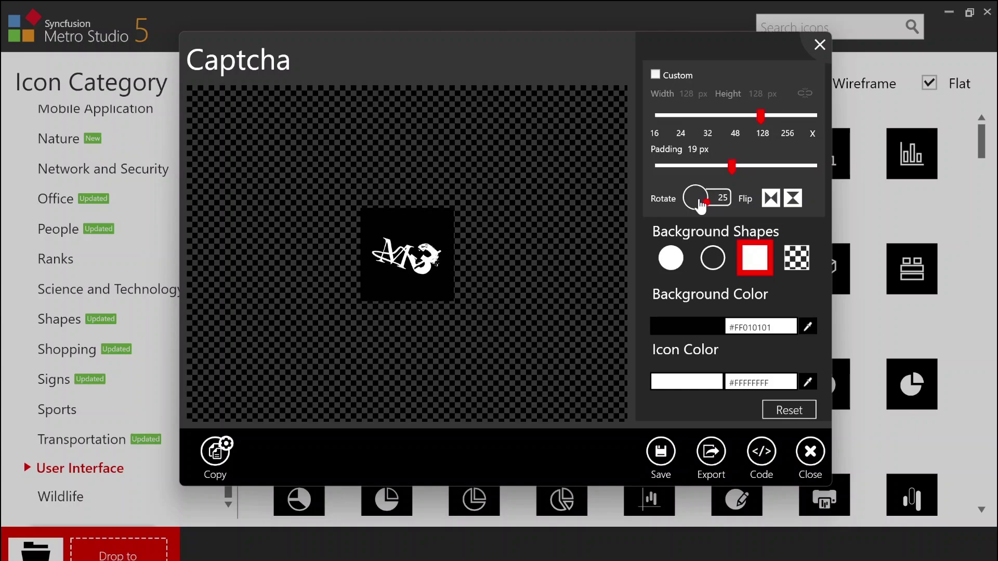
left_click(720, 198)
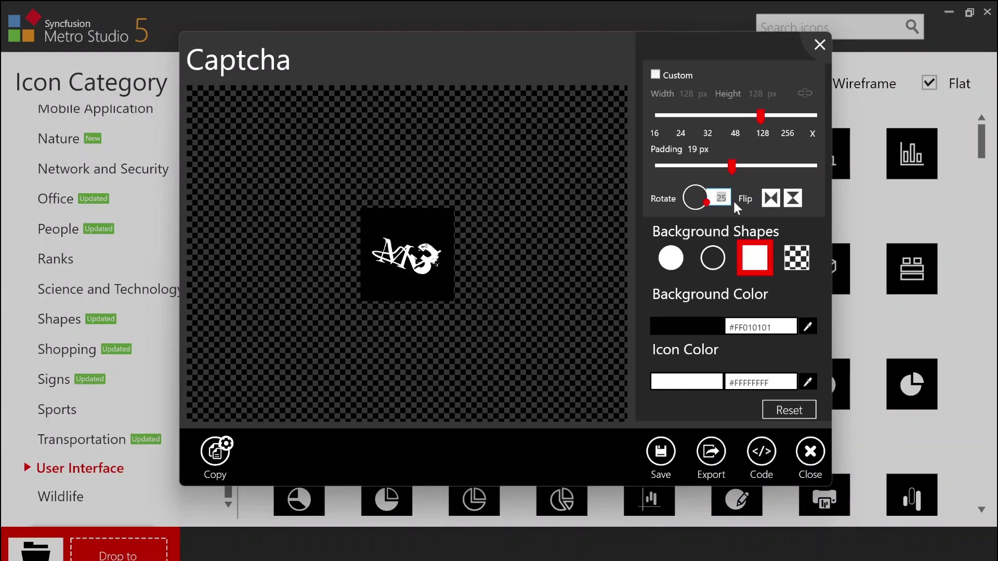
type("0")
key("Return")
left_click(771, 200)
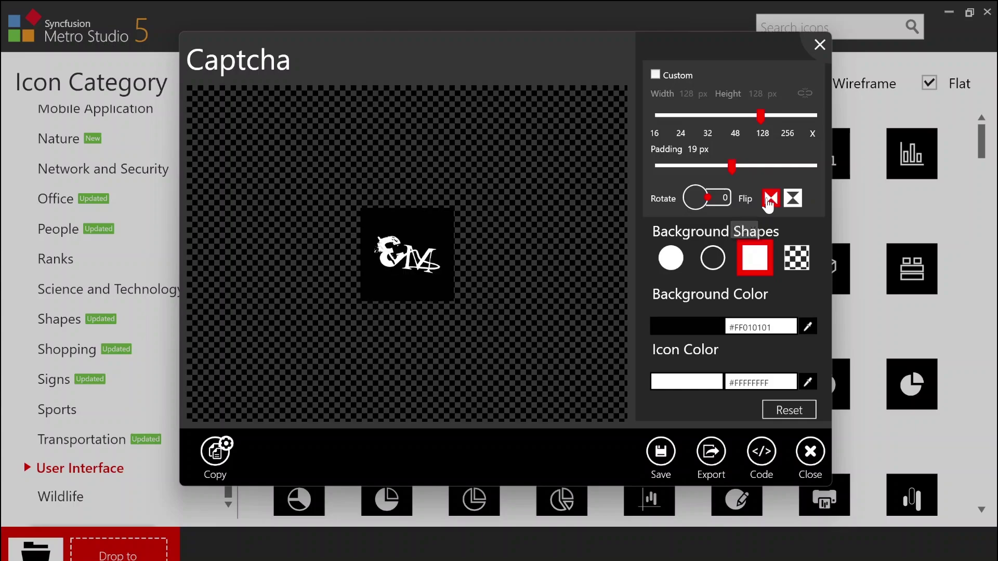
left_click(770, 200)
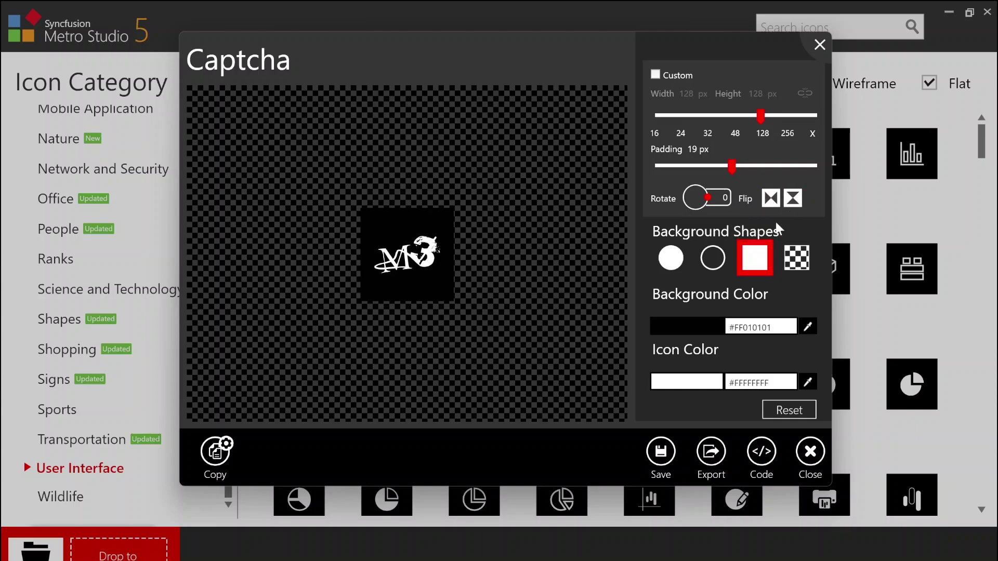
Try the filled circle, ring and transparent background shapes on the icon, and return to the square background
left_click(678, 263)
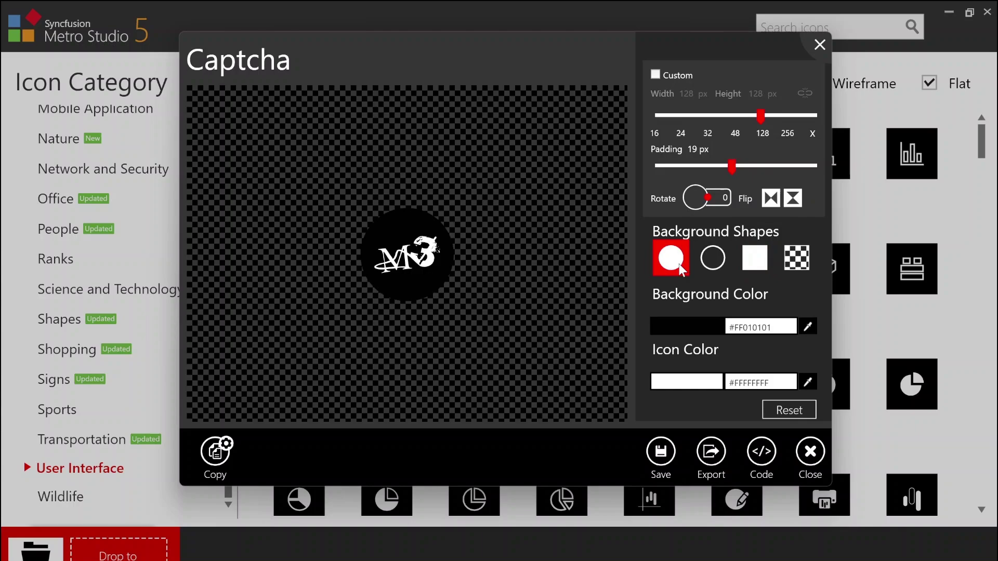
left_click(713, 261)
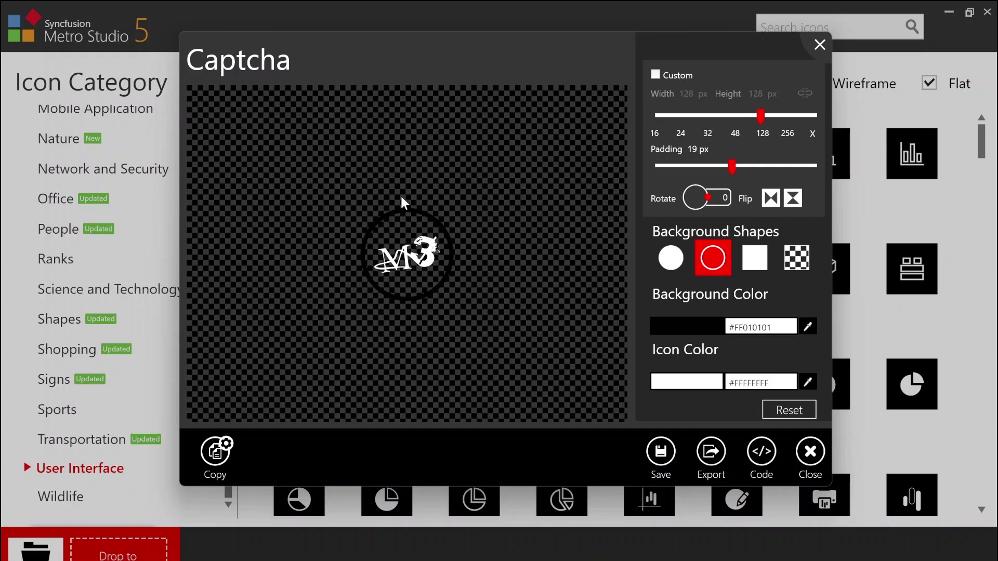
left_click(762, 258)
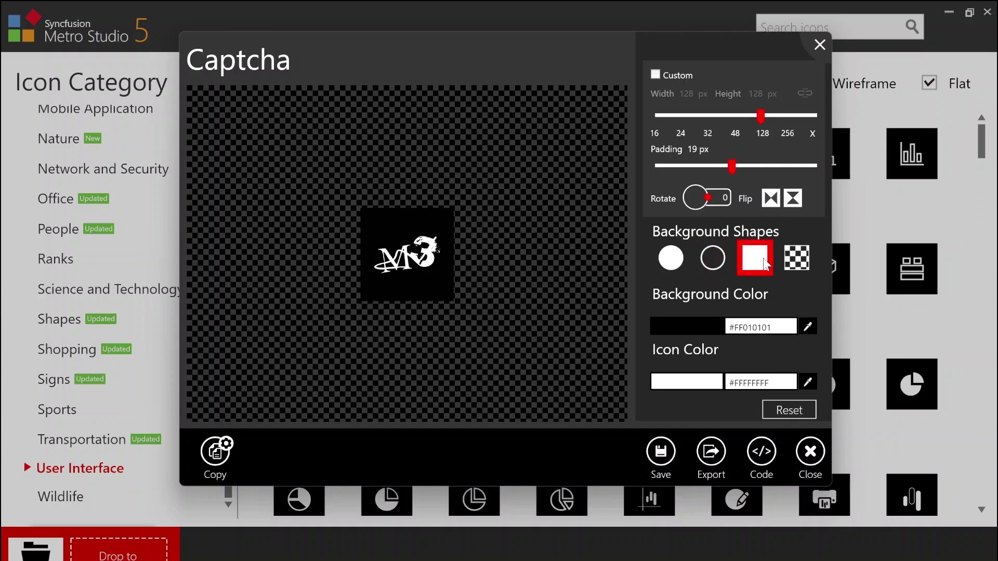
left_click(804, 264)
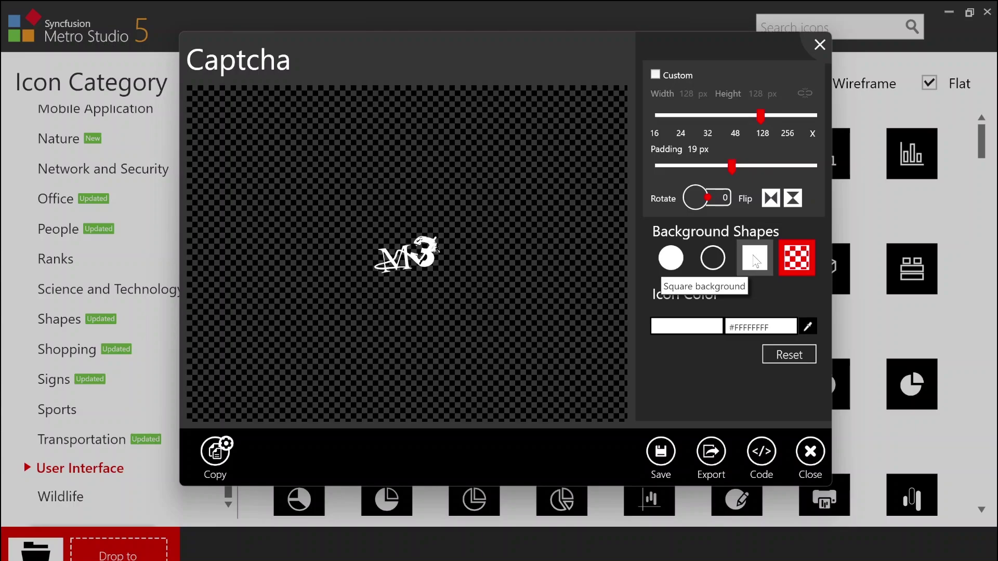
left_click(756, 260)
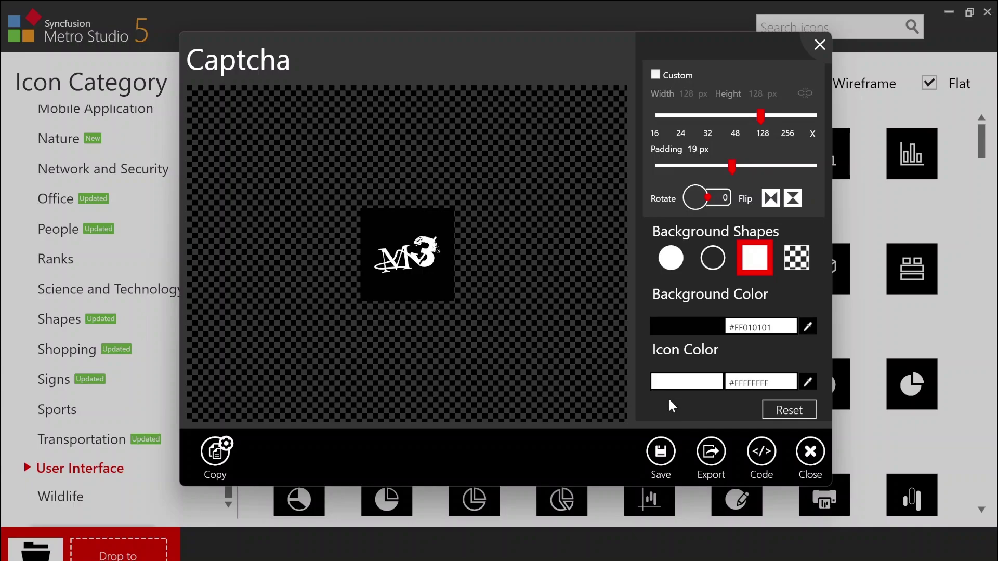
Export the icon as a PNG image named "Button False" in the Downloads folder
left_click(708, 463)
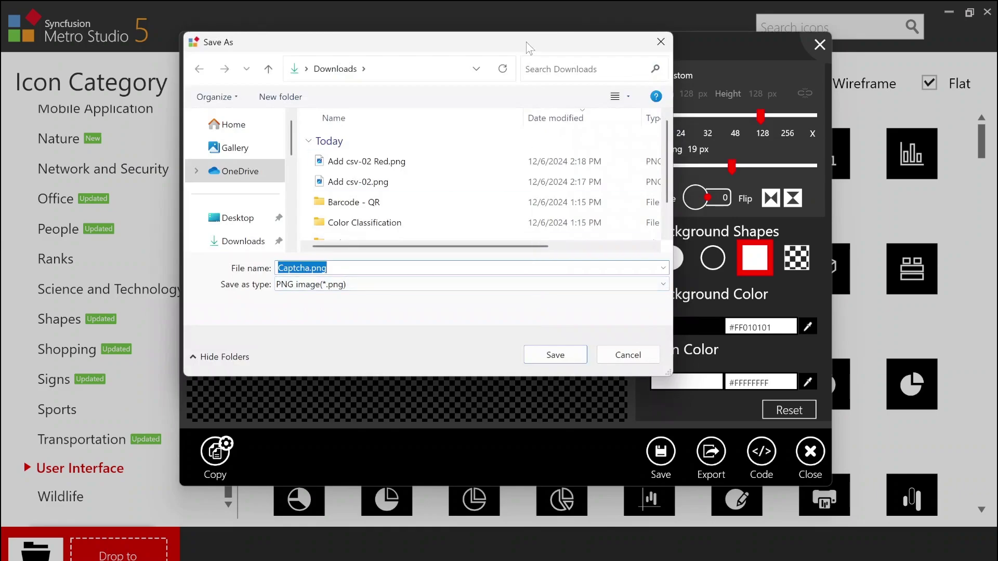
left_click_drag(529, 47, 741, 154)
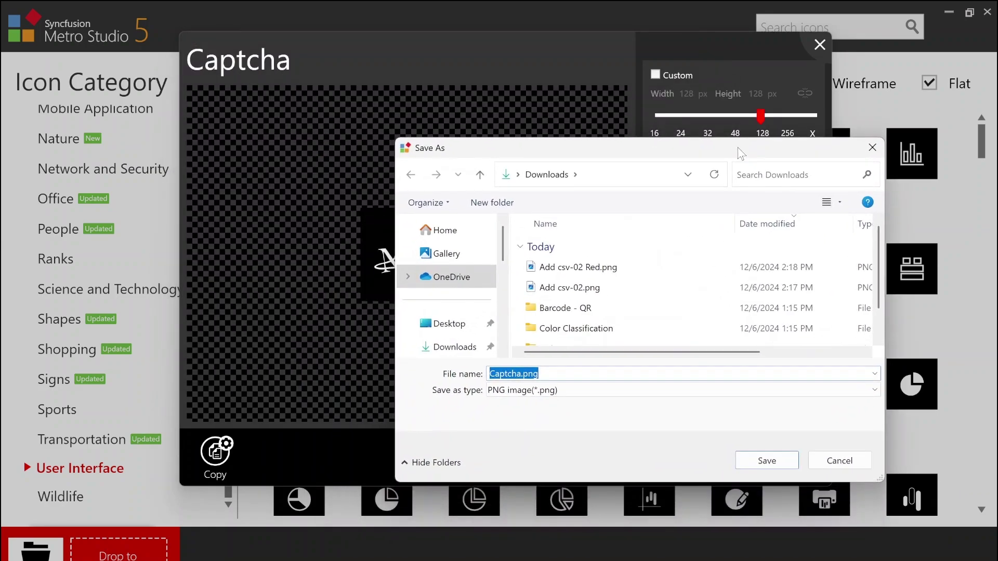
type("Button Fal")
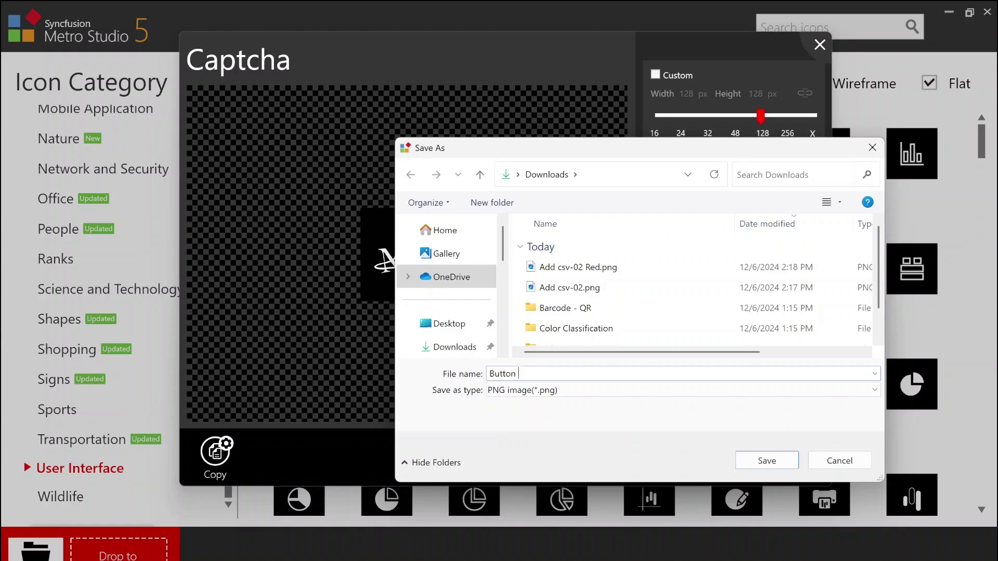
type("se")
key("Return")
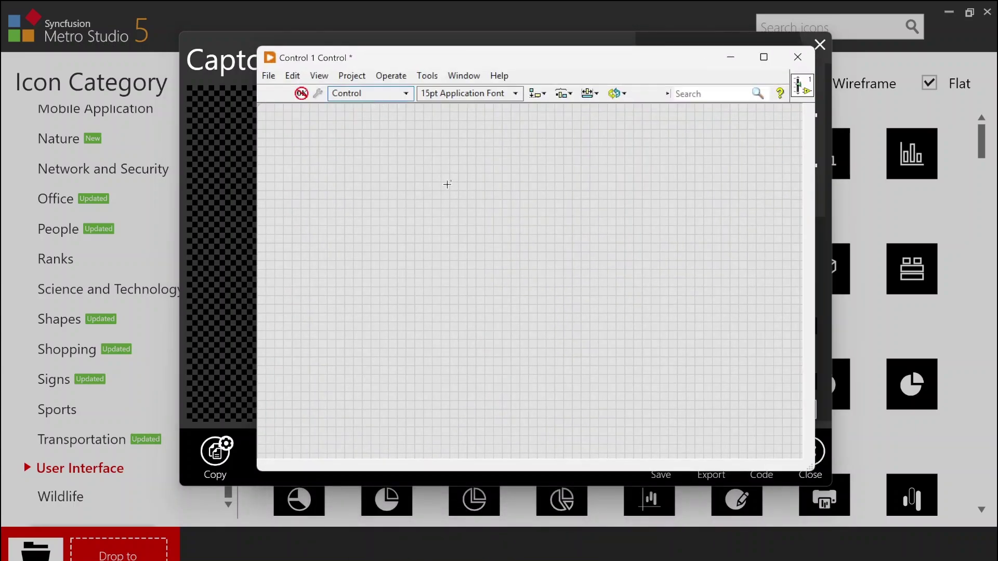
In the LabVIEW control editor, place a Modern Boolean OK Button and enlarge it to about 99 × 56 px
right_click(450, 192)
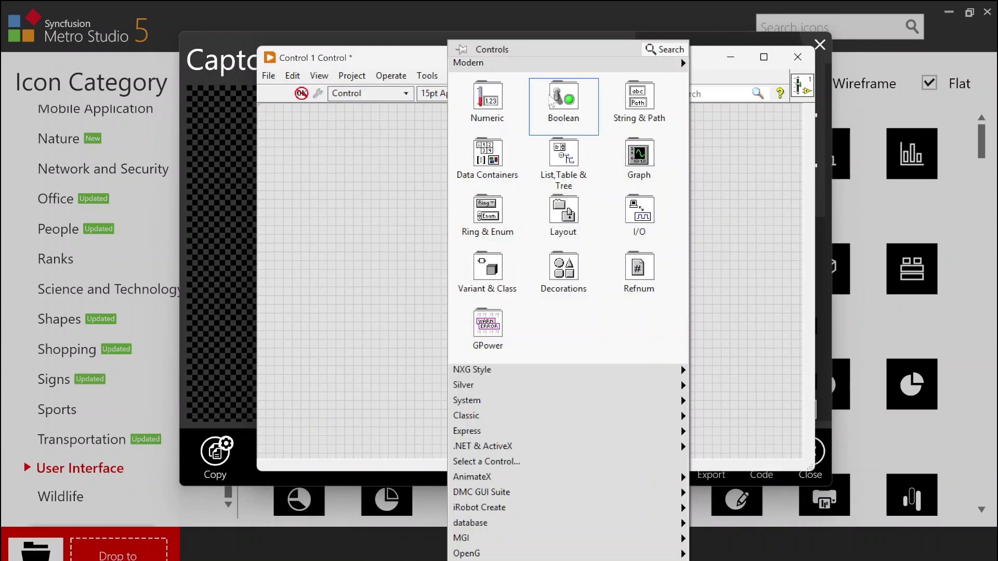
mouse_move(551, 100)
left_click(640, 315)
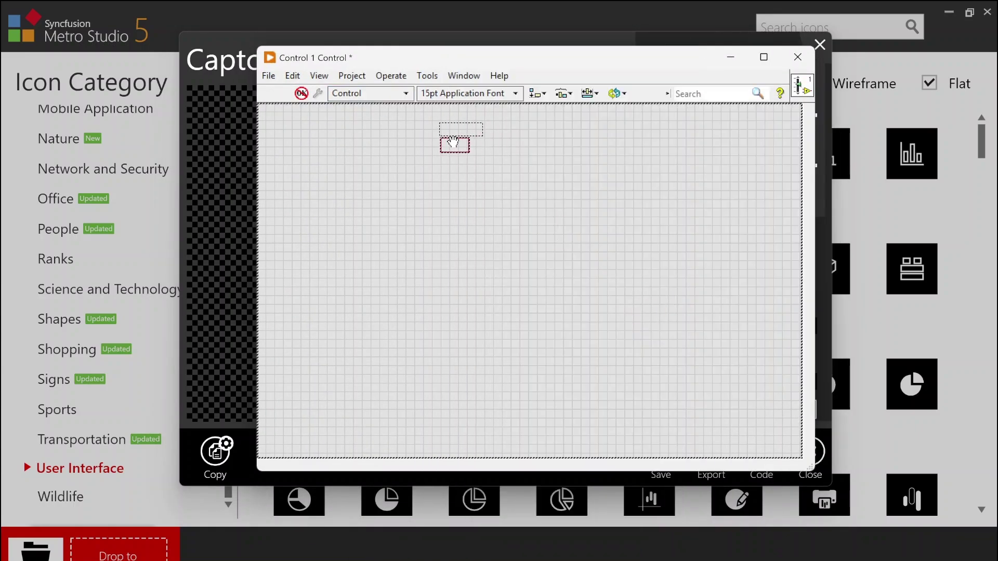
left_click(487, 163)
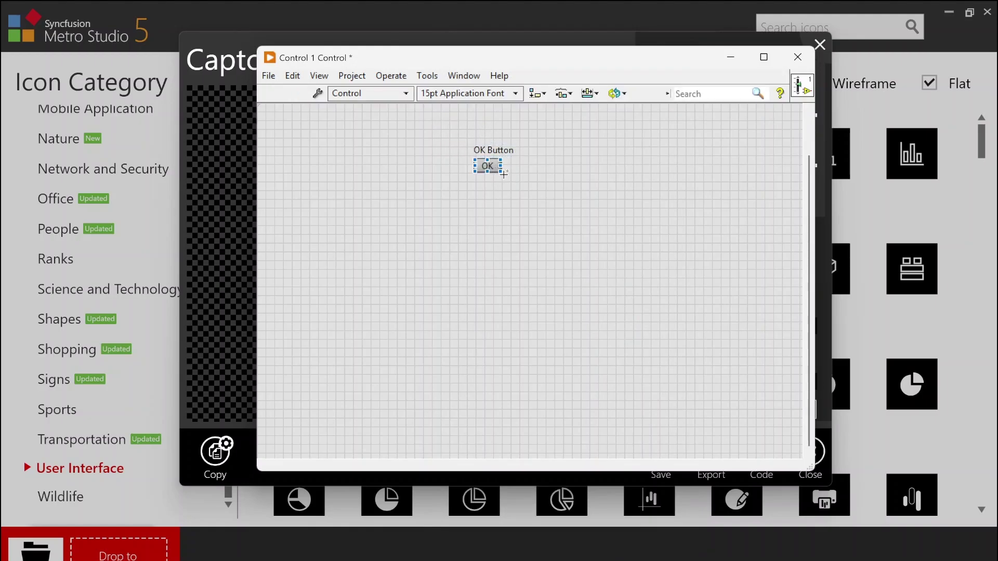
left_click_drag(507, 180, 545, 199)
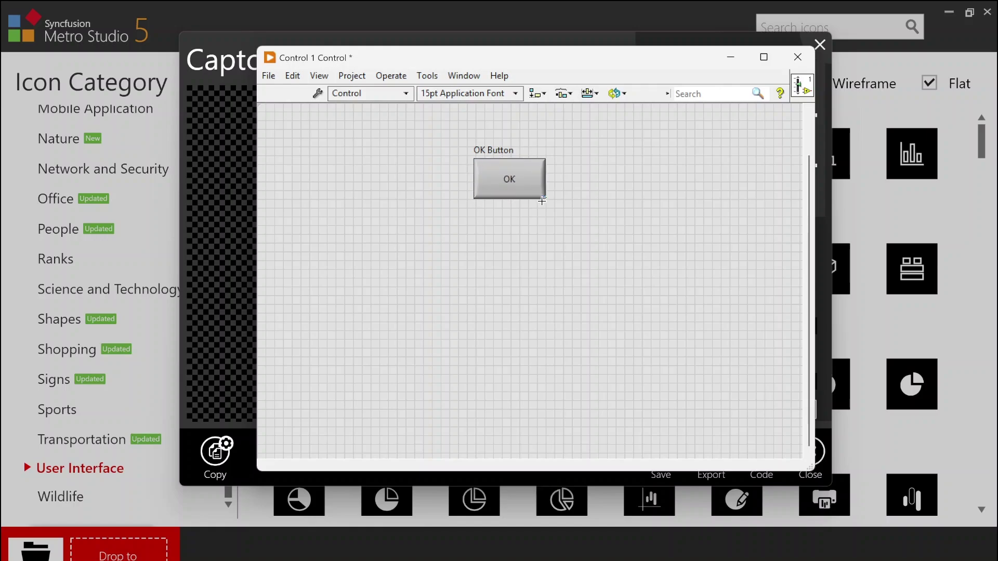
In the OK Button's properties, hide the Boolean text and set the height to 128 with a matching width
right_click(523, 182)
left_click(588, 394)
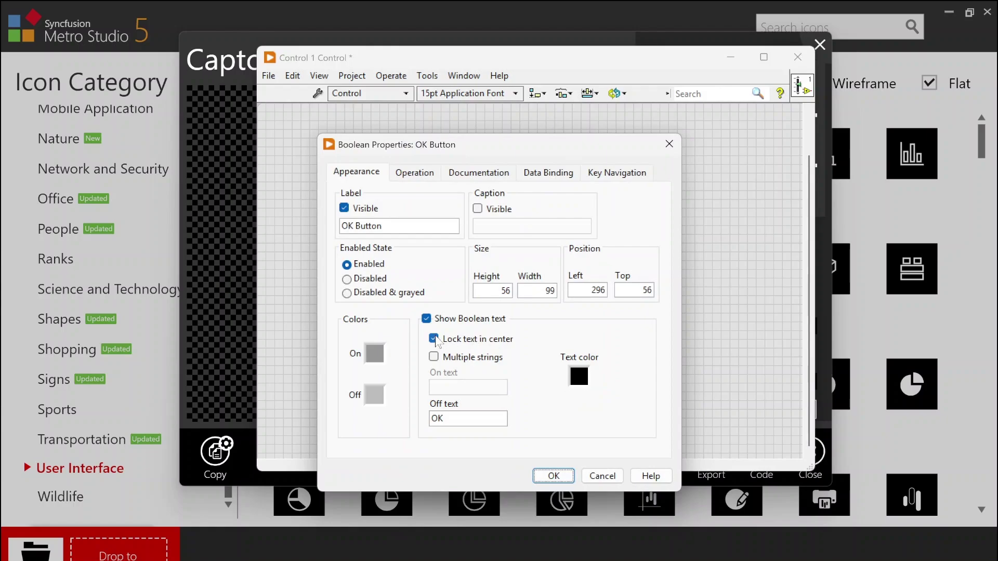
left_click(426, 318)
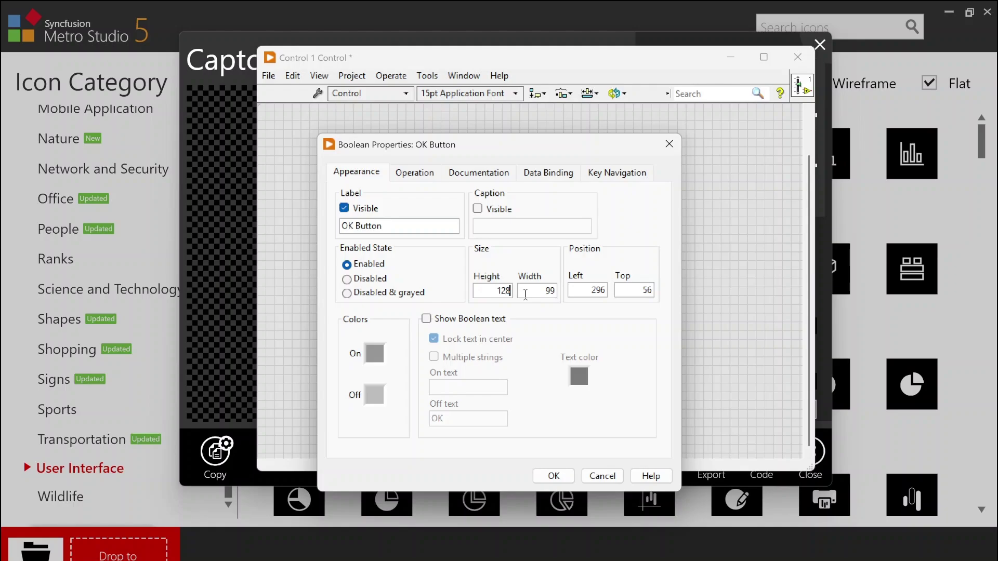
type("129")
left_click(553, 476)
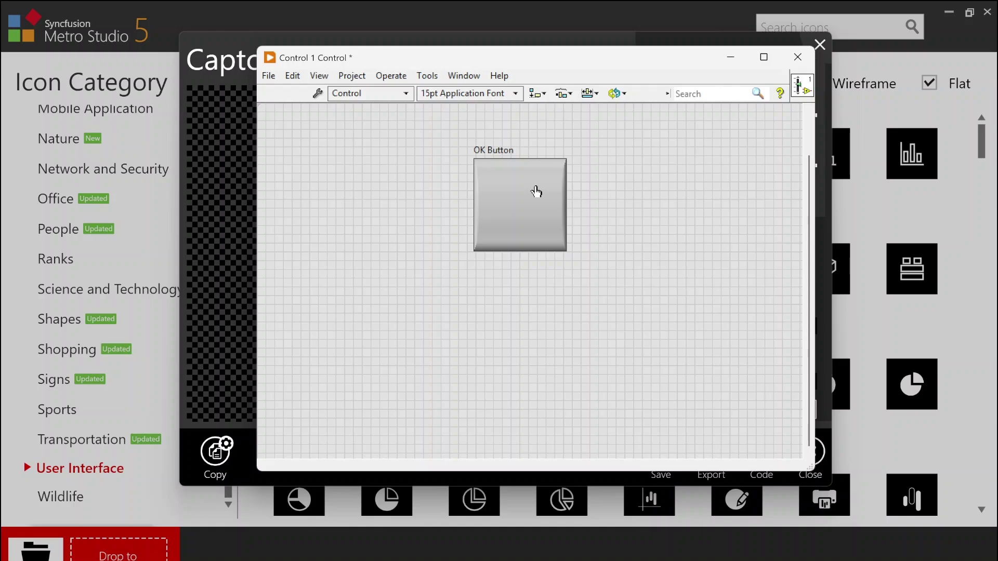
Switch the control editor to customize mode and import Button False.png as the OK Button's first picture item
left_click(534, 194)
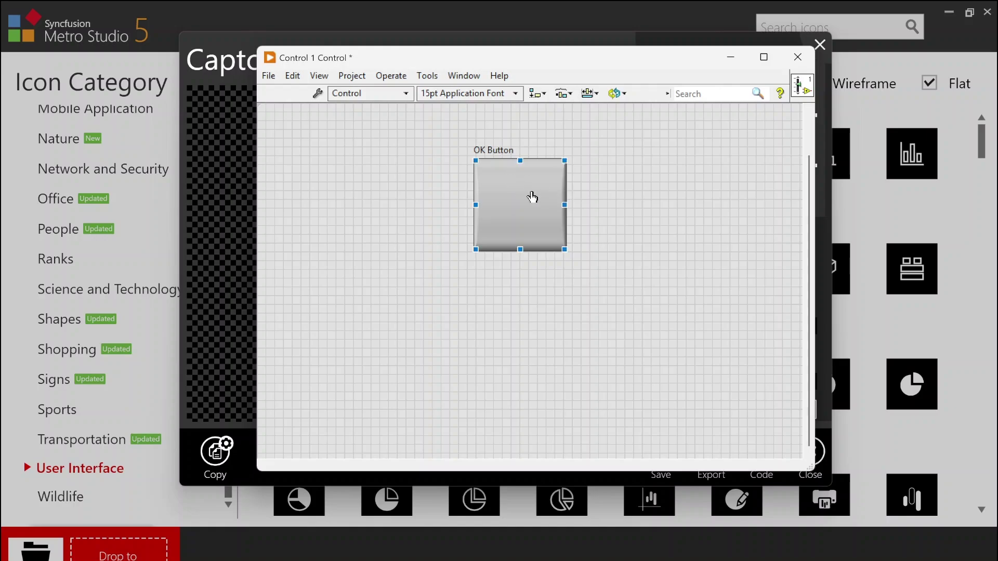
left_click(623, 227)
left_click(527, 213)
left_click(318, 93)
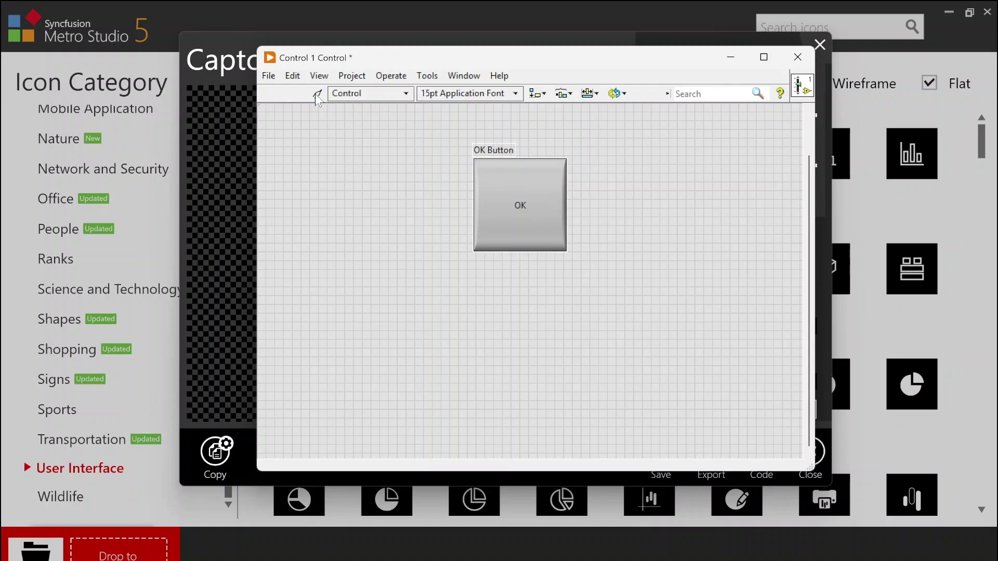
right_click(543, 190)
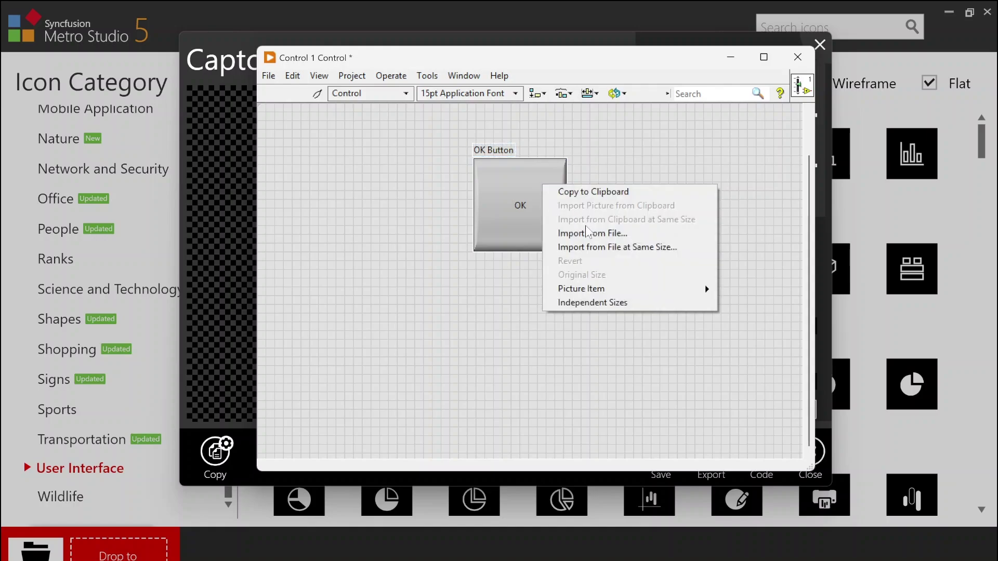
left_click(592, 235)
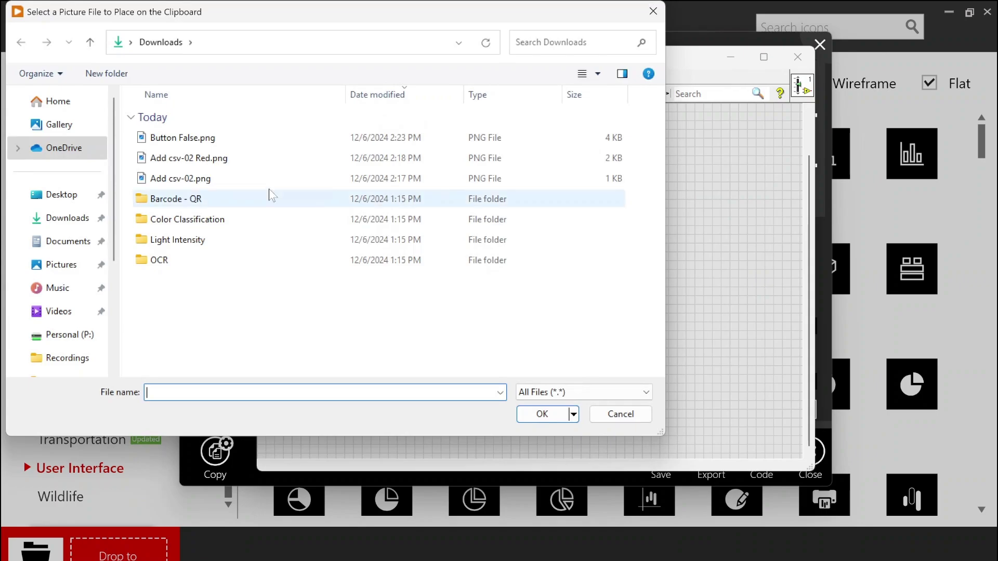
left_click(205, 142)
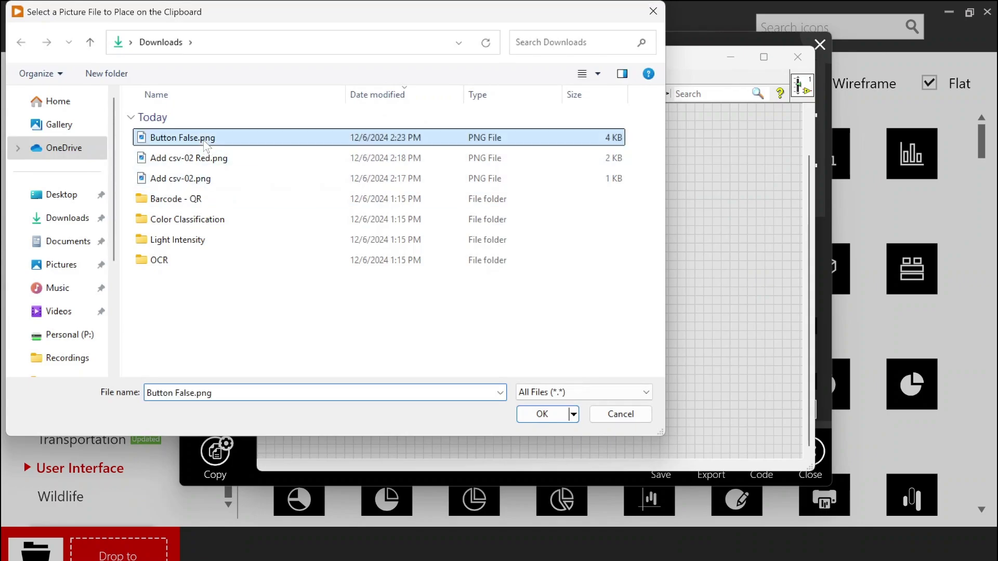
left_click(540, 416)
Select the button's third picture item and replace it with Button False.png from the Downloads folder
left_click(543, 209)
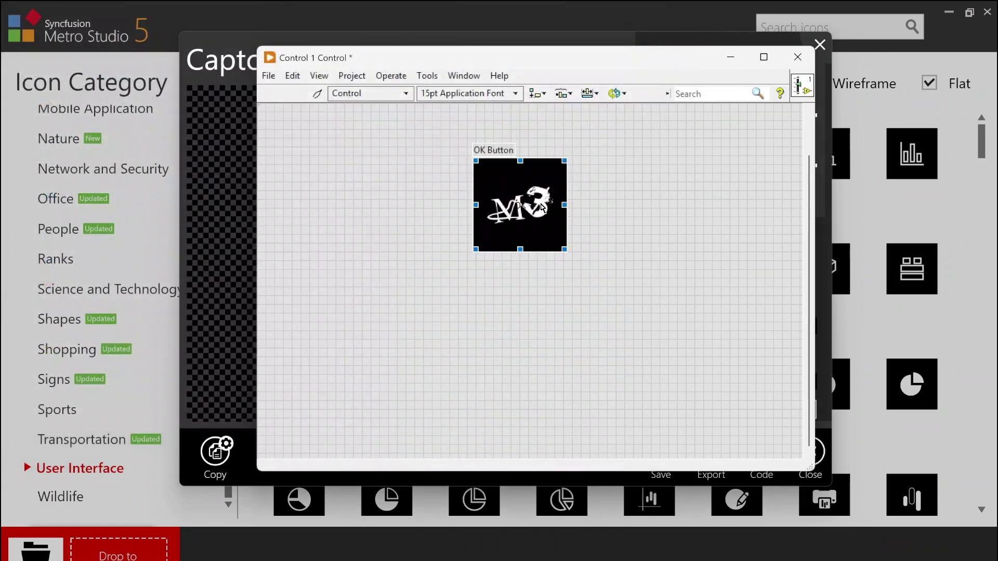
right_click(541, 207)
mouse_move(613, 309)
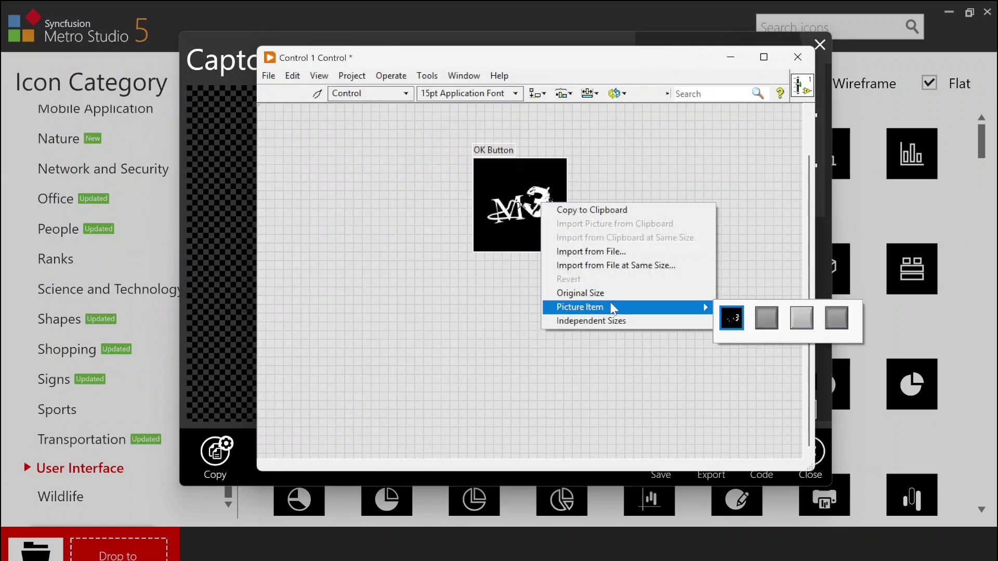
left_click(800, 323)
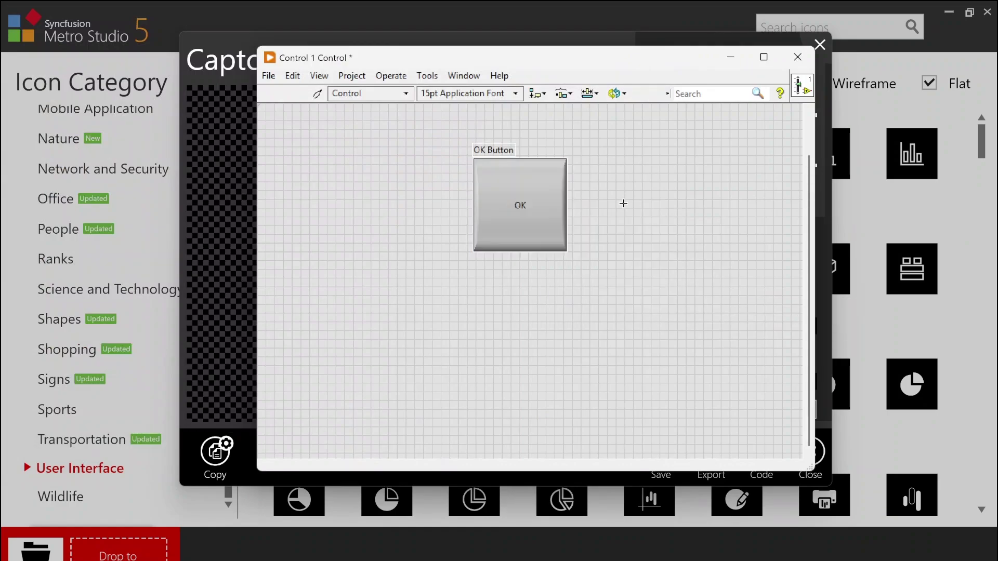
right_click(538, 186)
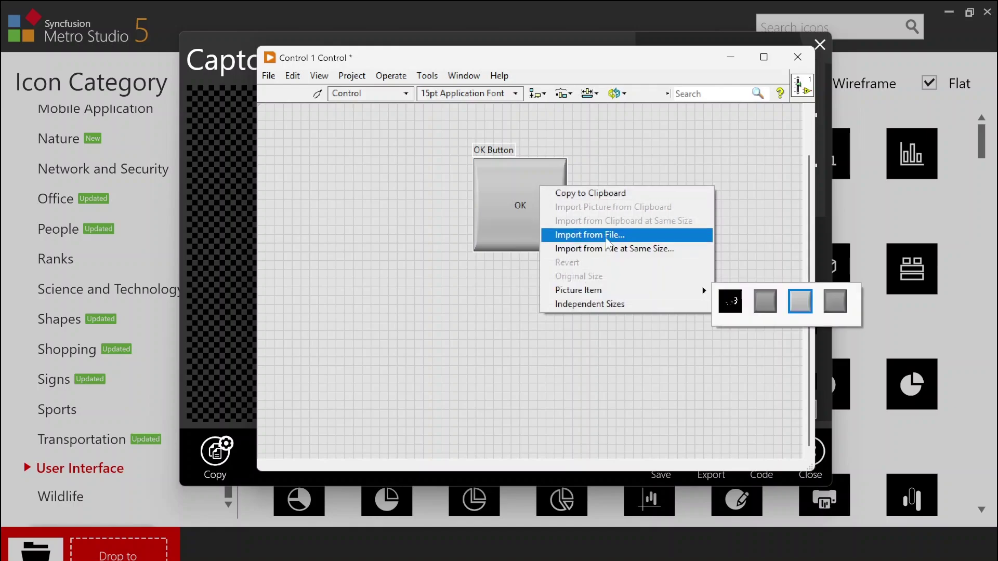
left_click(589, 235)
left_click(301, 138)
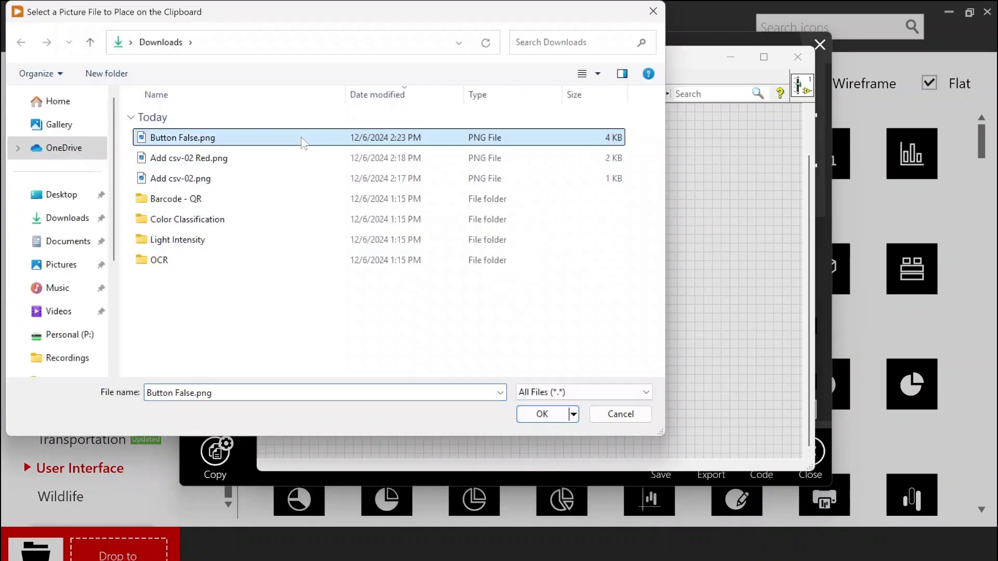
left_click(526, 412)
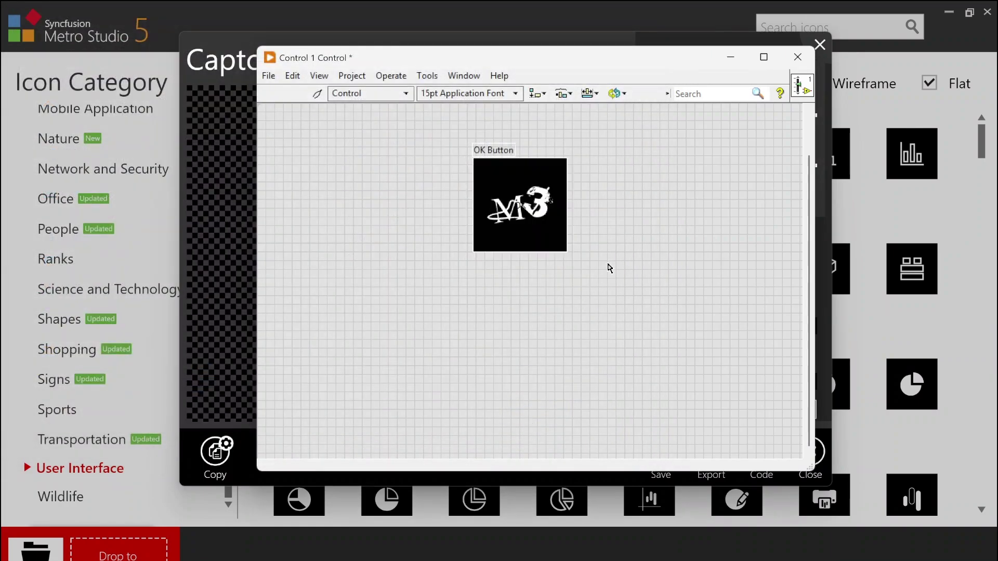
Switch to Metro Studio, set the Captcha icon's background color to #FFA11818, and export it as a PNG image named "Button True"
left_click(224, 314)
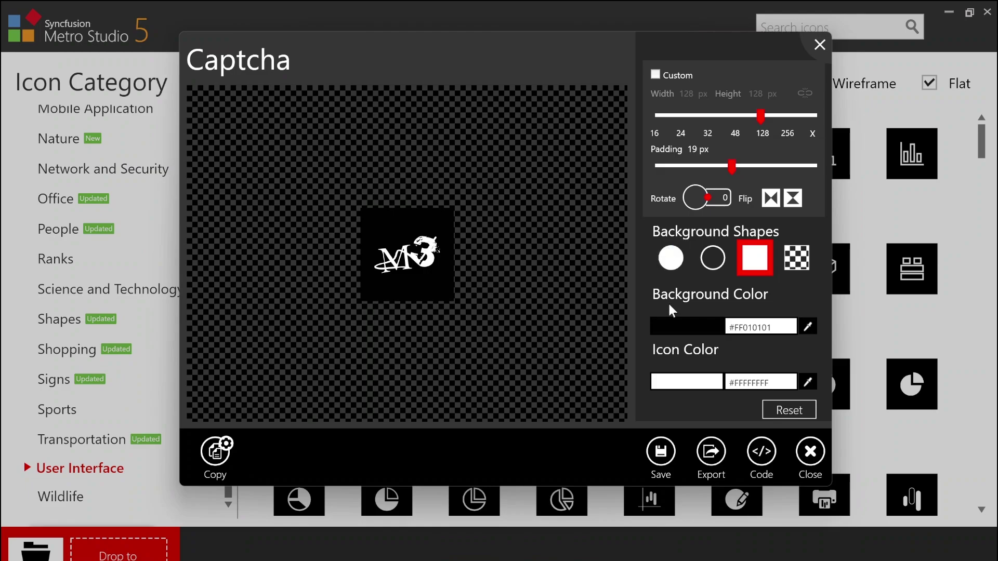
left_click(680, 327)
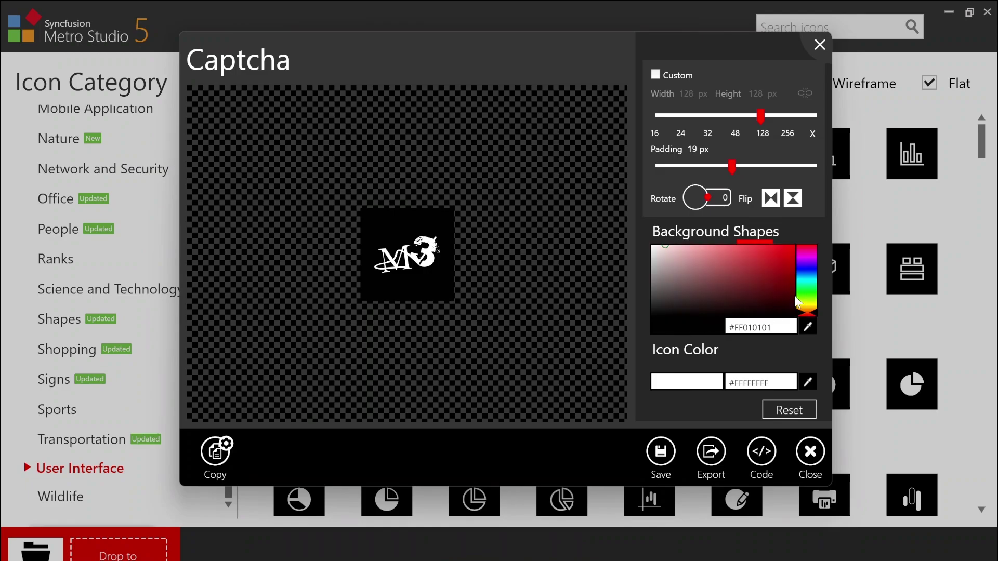
left_click(773, 272)
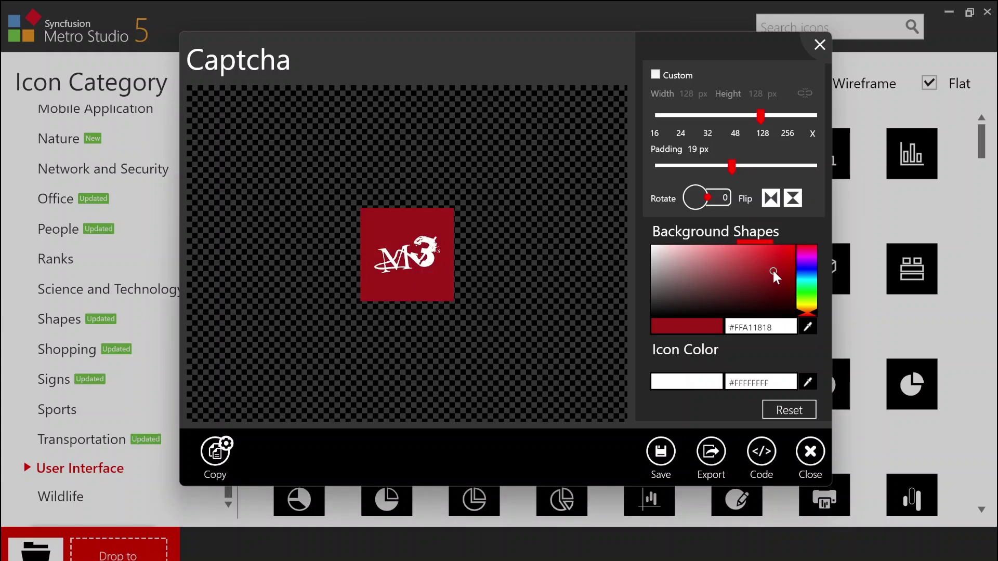
left_click(711, 464)
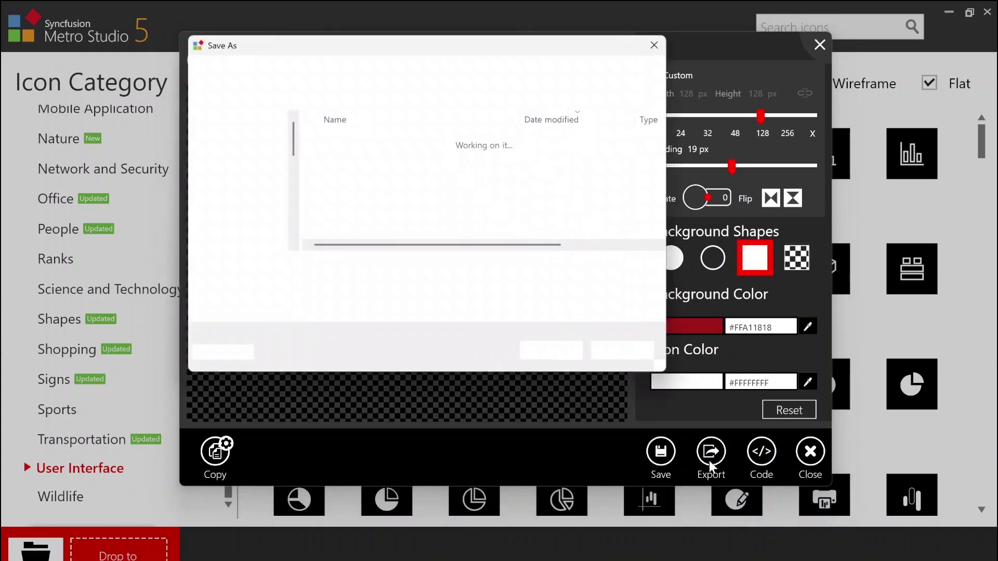
type("Button Tr")
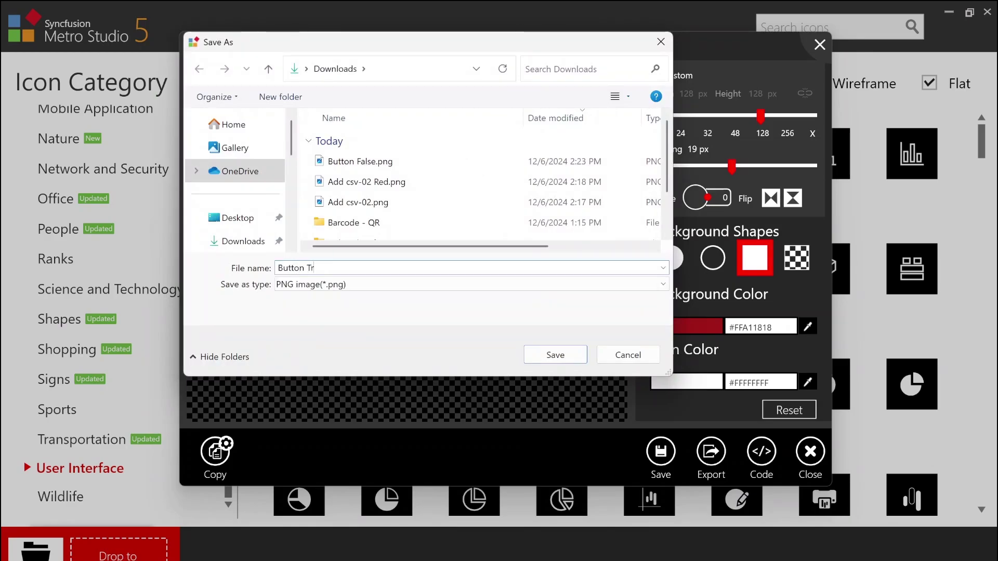
key("Return")
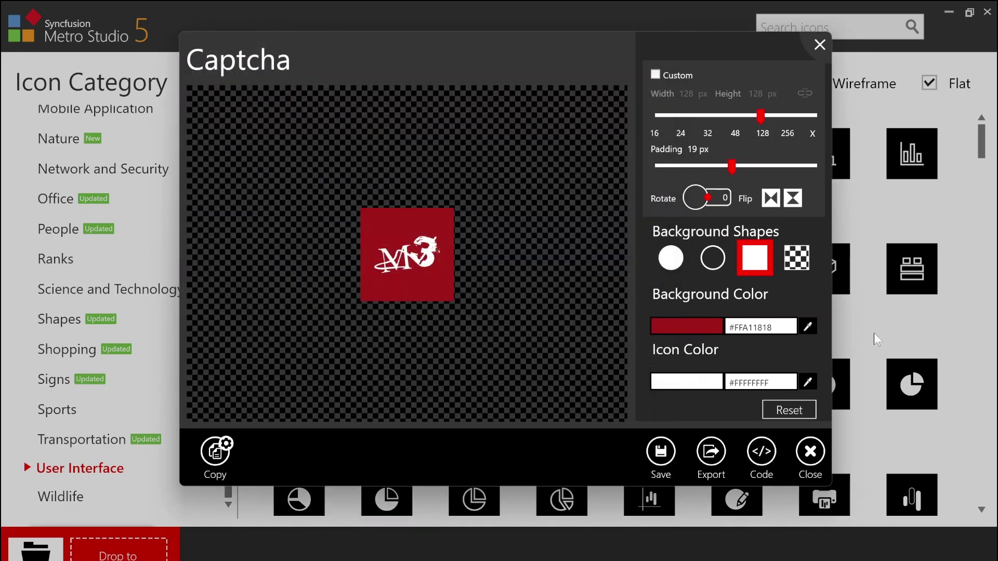
Back in the LabVIEW control editor, select the button's second picture item and replace it with Button True.png
left_click(437, 525)
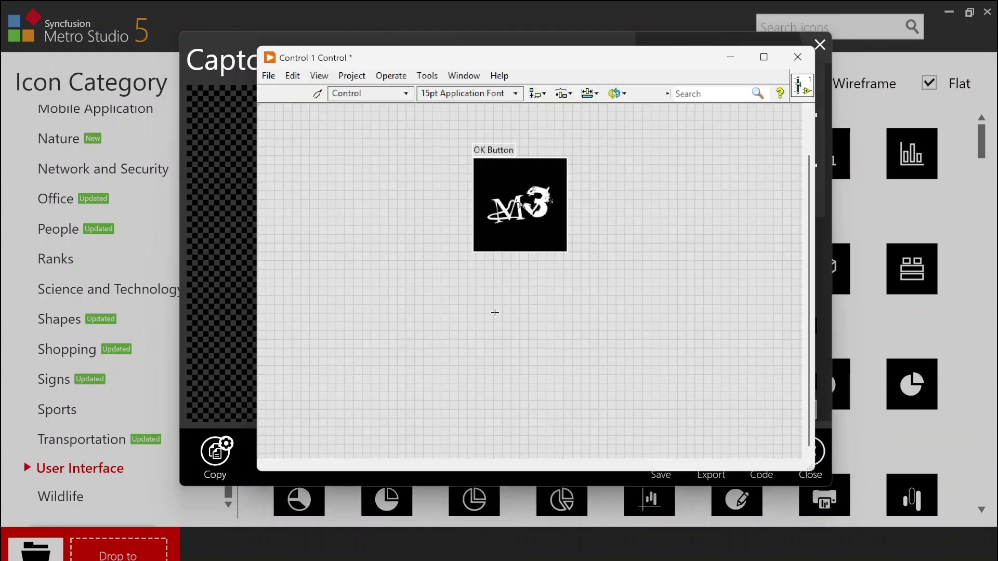
right_click(535, 204)
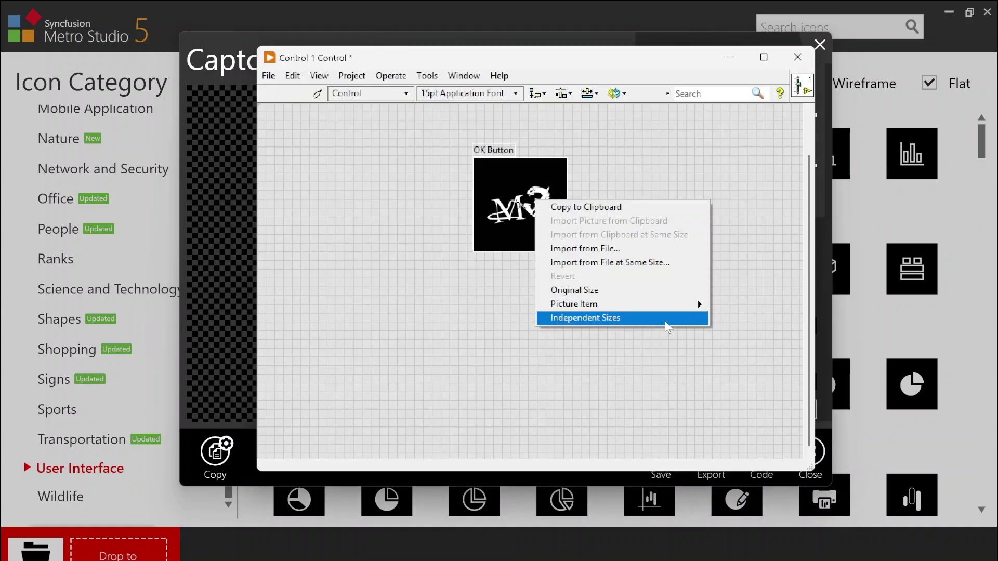
mouse_move(697, 302)
left_click(760, 315)
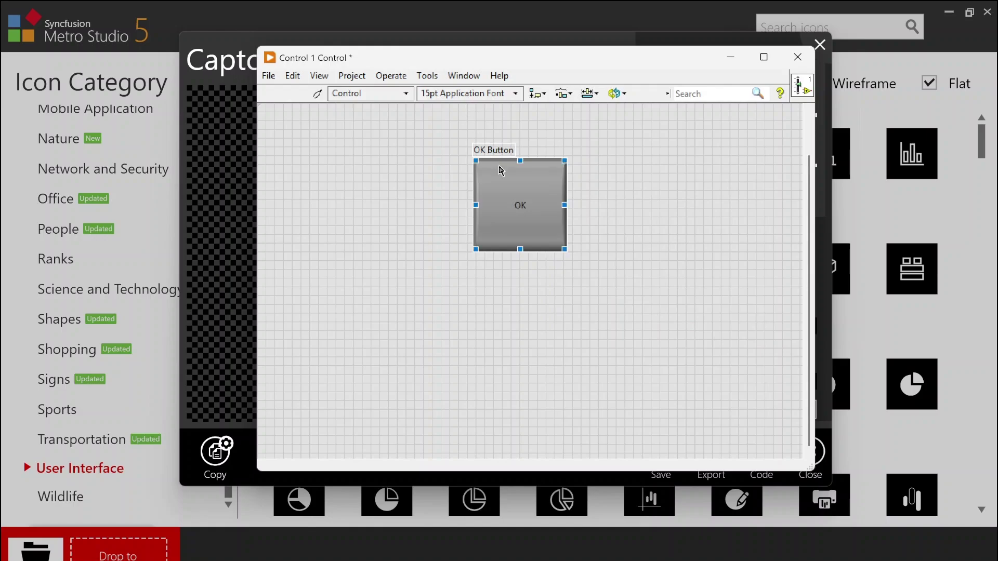
right_click(526, 183)
left_click(583, 231)
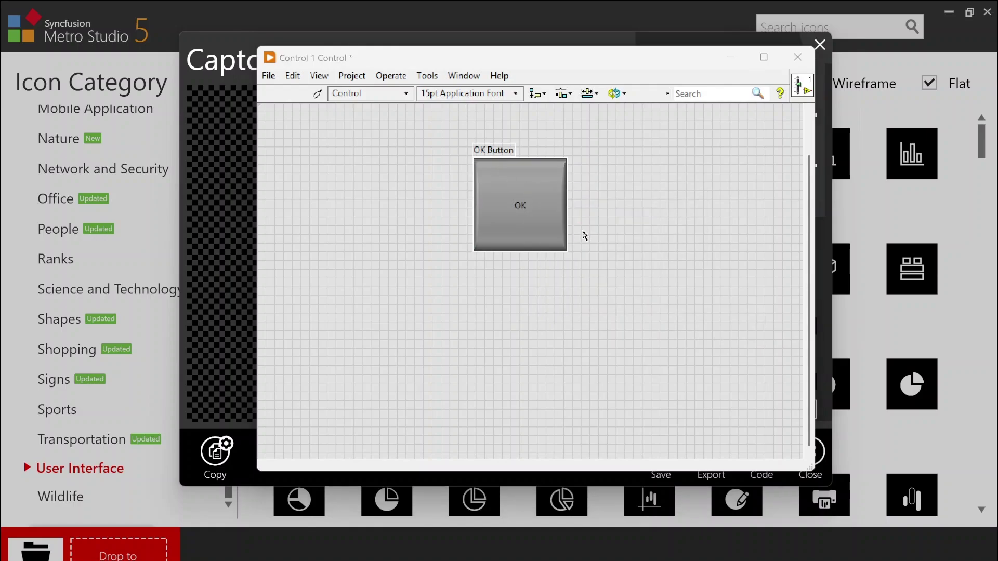
left_click(307, 138)
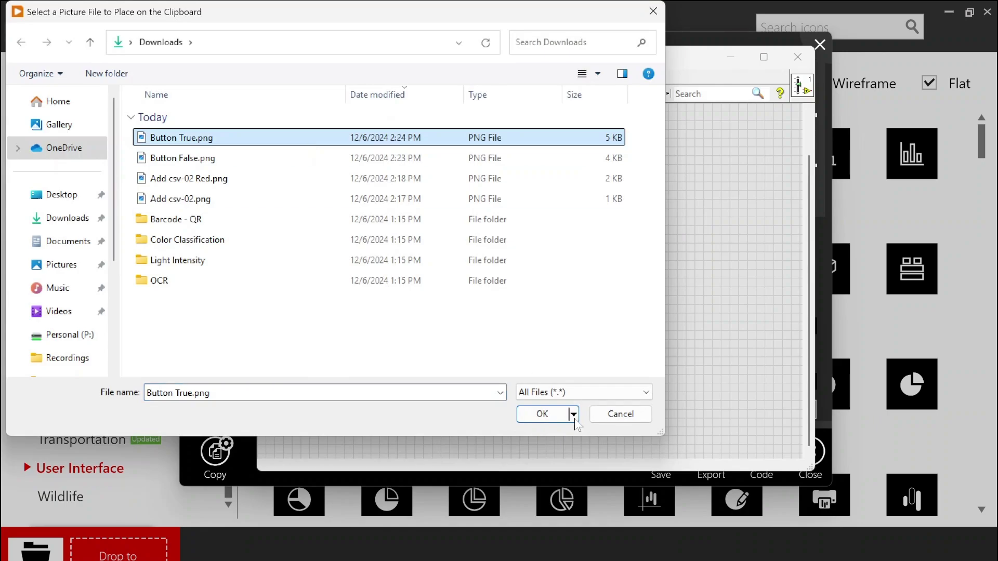
left_click(552, 415)
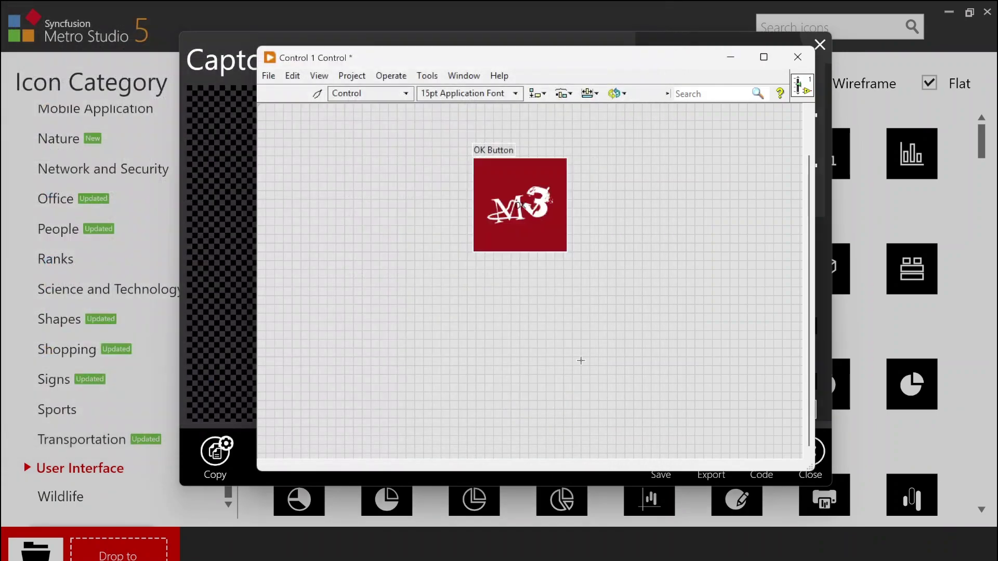
Replace the button's fourth picture item with Button True.png and return the control to edit mode
right_click(540, 205)
mouse_move(631, 306)
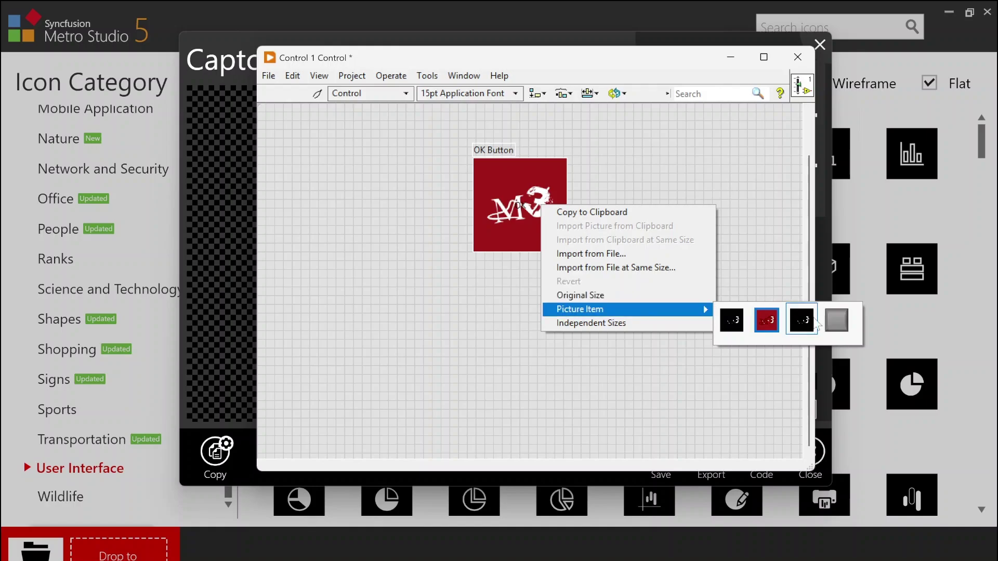
left_click(839, 319)
right_click(537, 238)
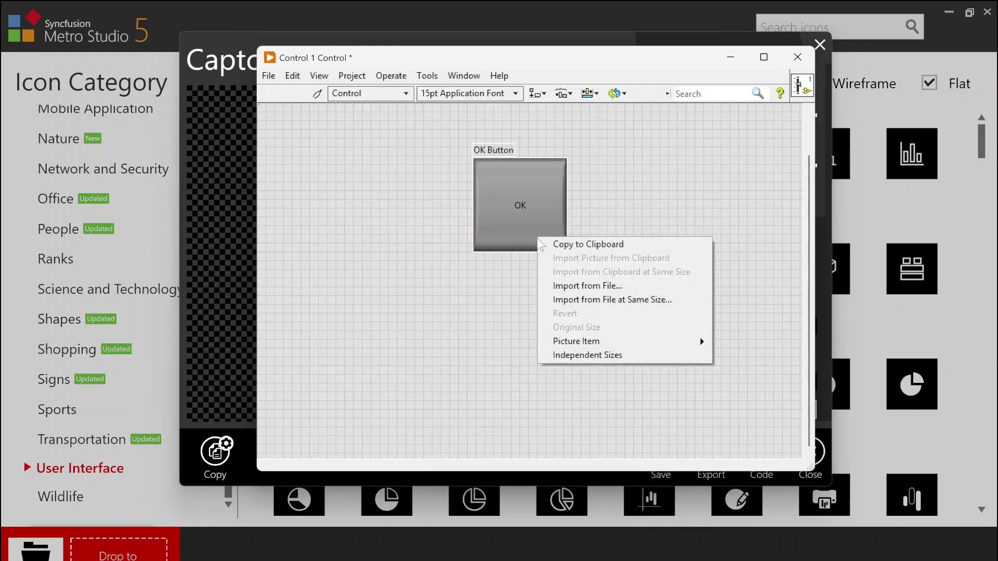
left_click(568, 285)
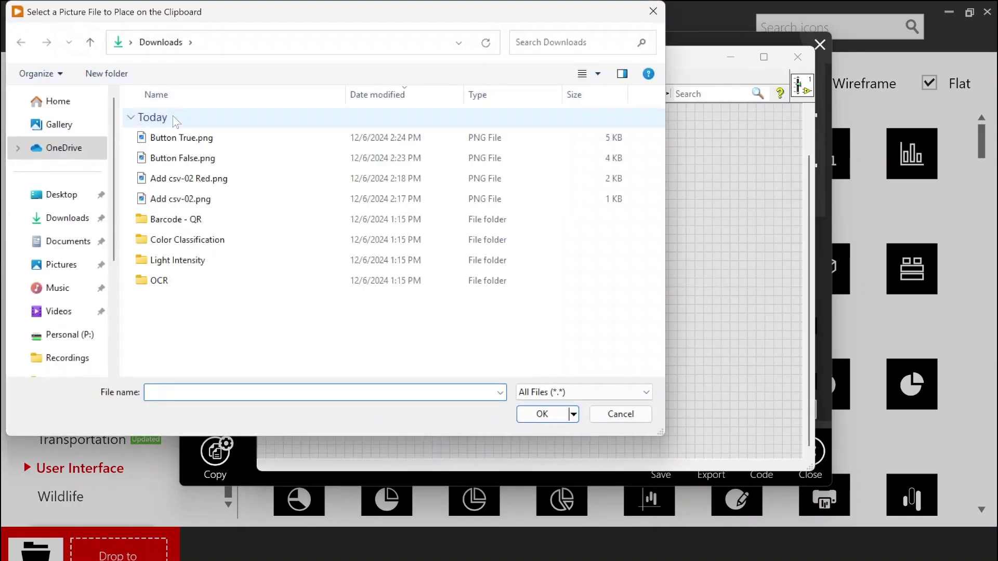
left_click(175, 138)
left_click(533, 413)
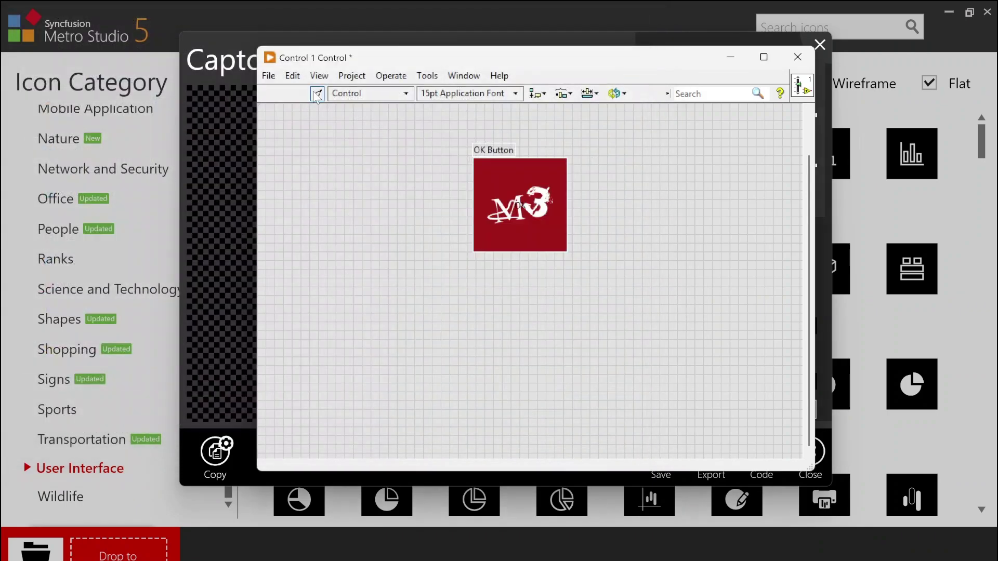
left_click(317, 95)
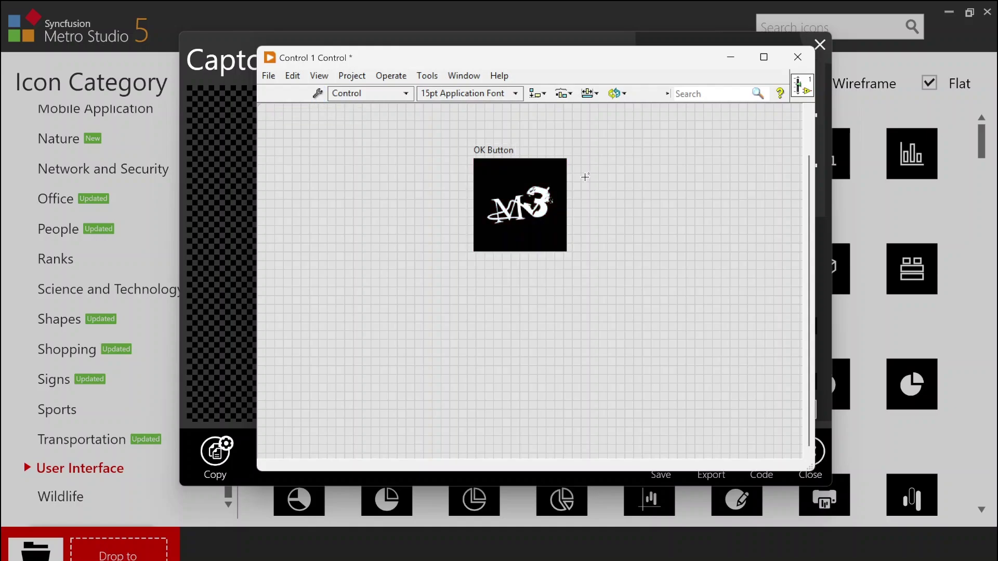
Shrink the customised button from its lower-right corner to a smaller rectangle slightly wider than tall
left_click(540, 227)
left_click(658, 199)
left_click_drag(566, 251, 550, 224)
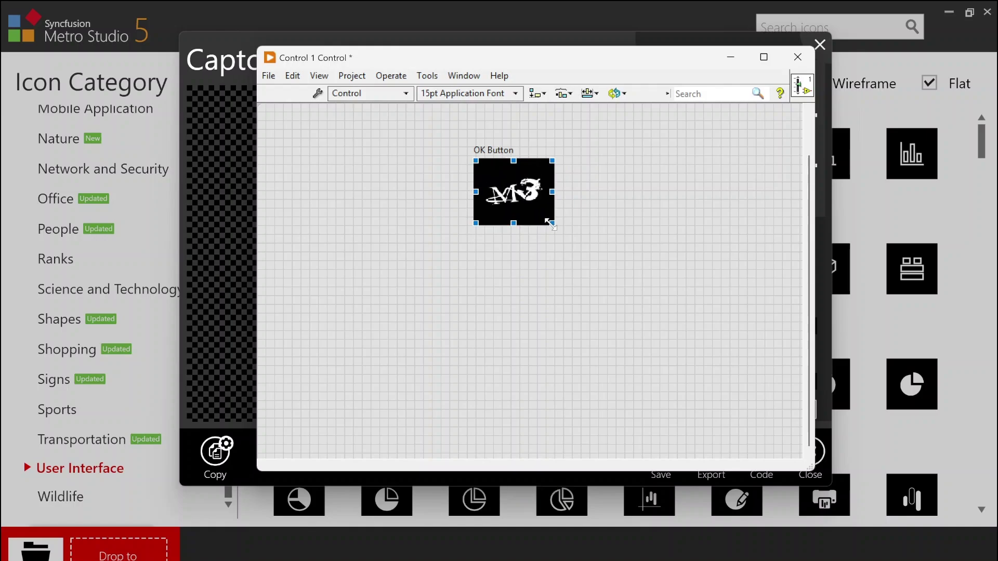
Toggle the resized button several times to test its black false and red true pictures
left_click(532, 184)
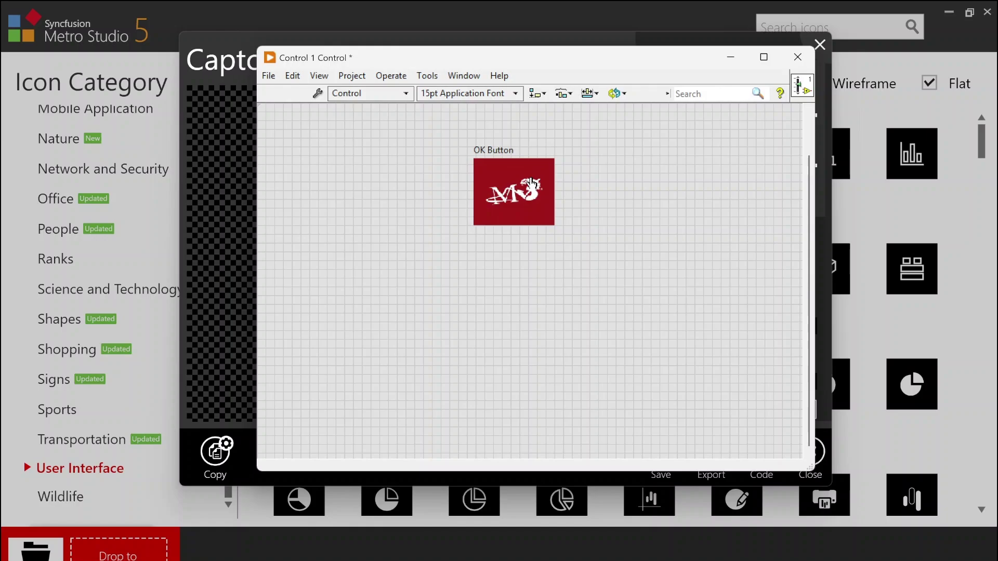
right_click(531, 183)
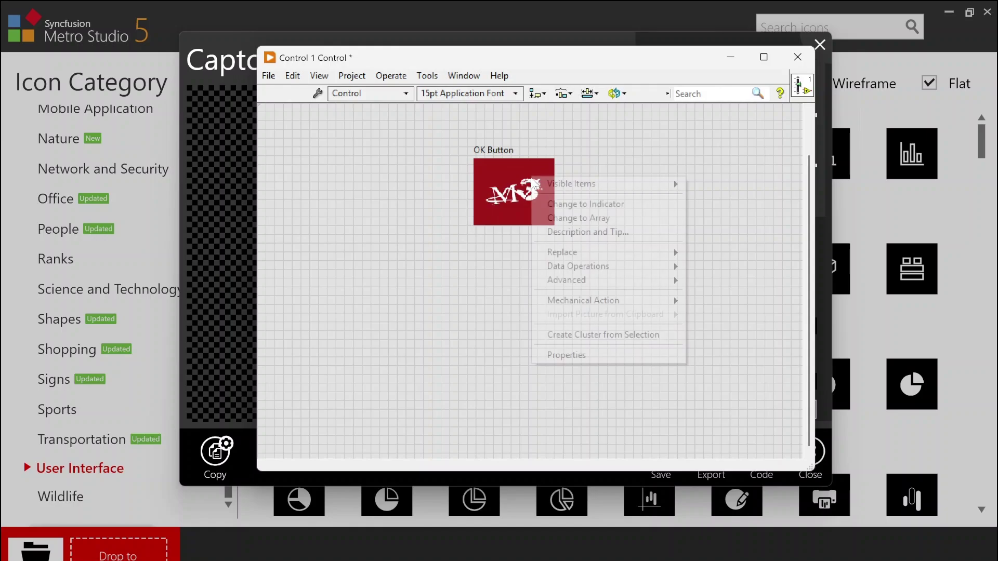
left_click(436, 187)
left_click(499, 205)
left_click(499, 205)
left_click(498, 205)
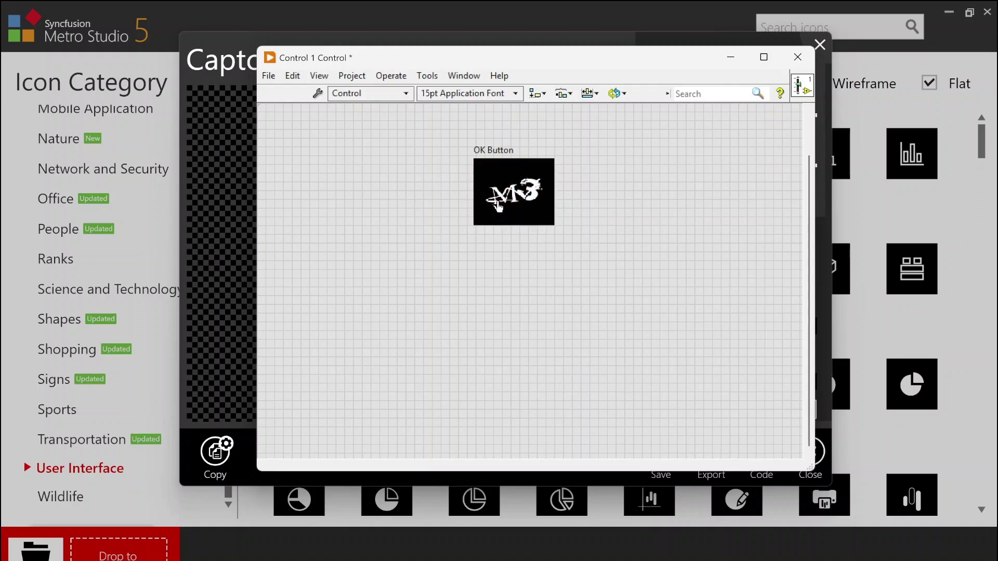
left_click(499, 206)
mouse_move(550, 221)
left_mouse_down()
mouse_move(583, 246)
mouse_move(551, 218)
left_mouse_up()
Look at the Modern Boolean category in the controls palette, and switch the custom button's state again
right_click(338, 142)
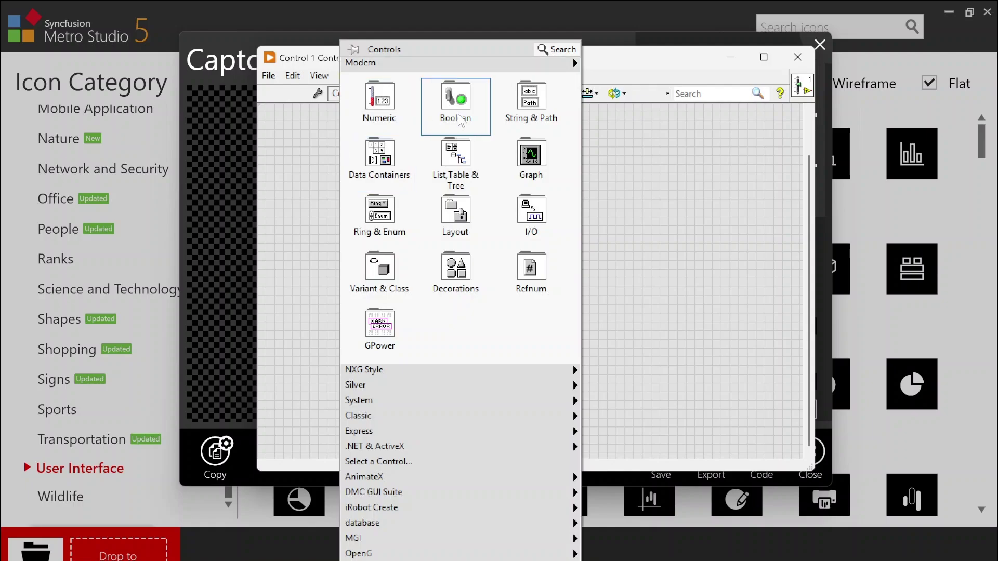
mouse_move(466, 110)
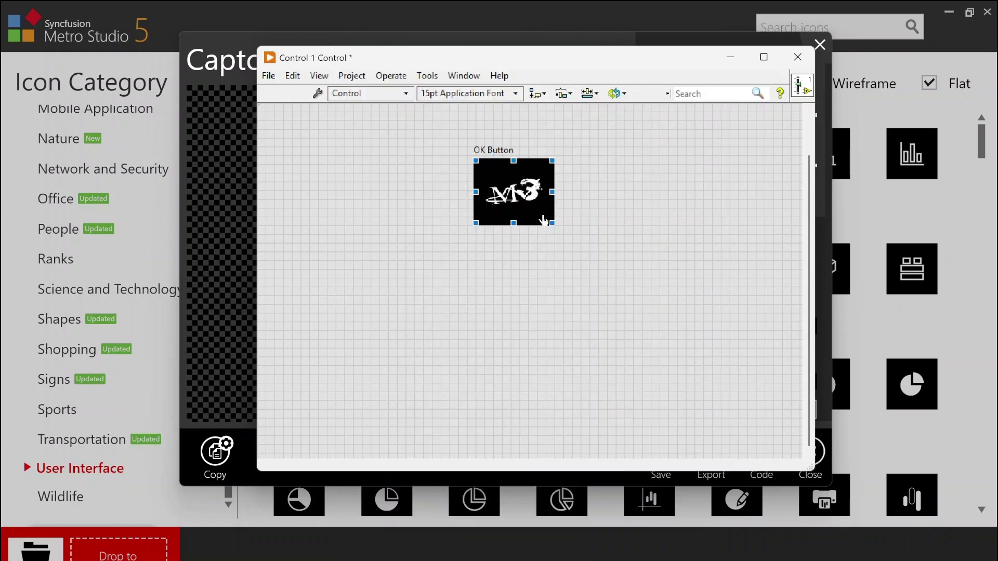
left_click(544, 220)
left_click(543, 220)
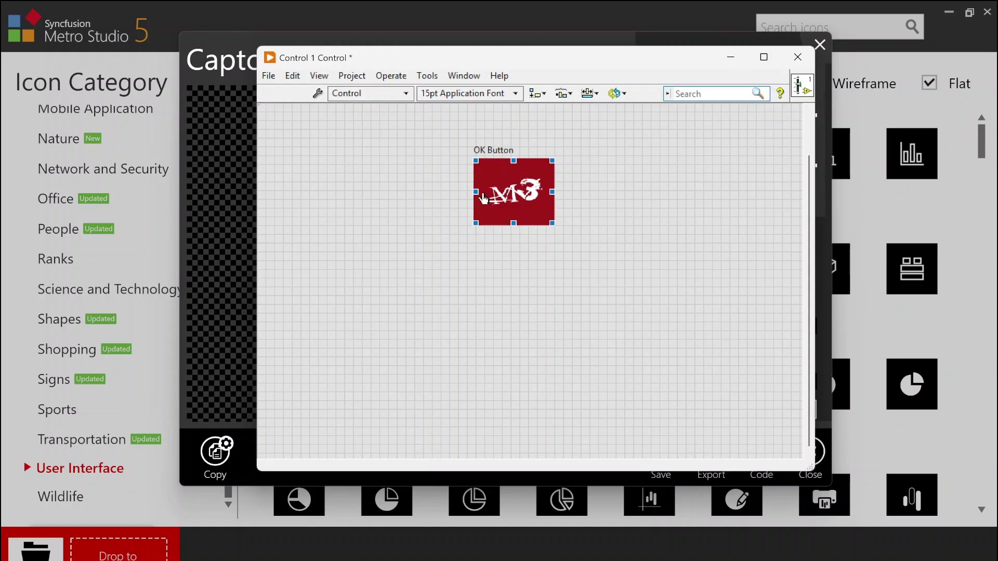
Toggle the custom button repeatedly to check its false and true pictures again
left_click(540, 194)
left_click(540, 195)
left_click(539, 195)
Switch to Metro Studio and try black, bright green and blue in turn as the Captcha icon's background colour
left_click(245, 186)
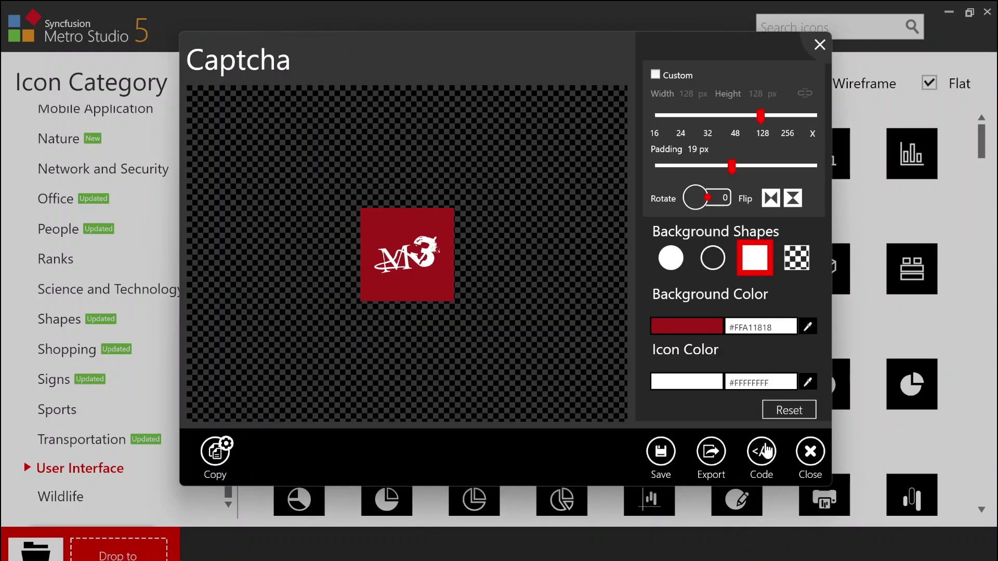
left_click(713, 328)
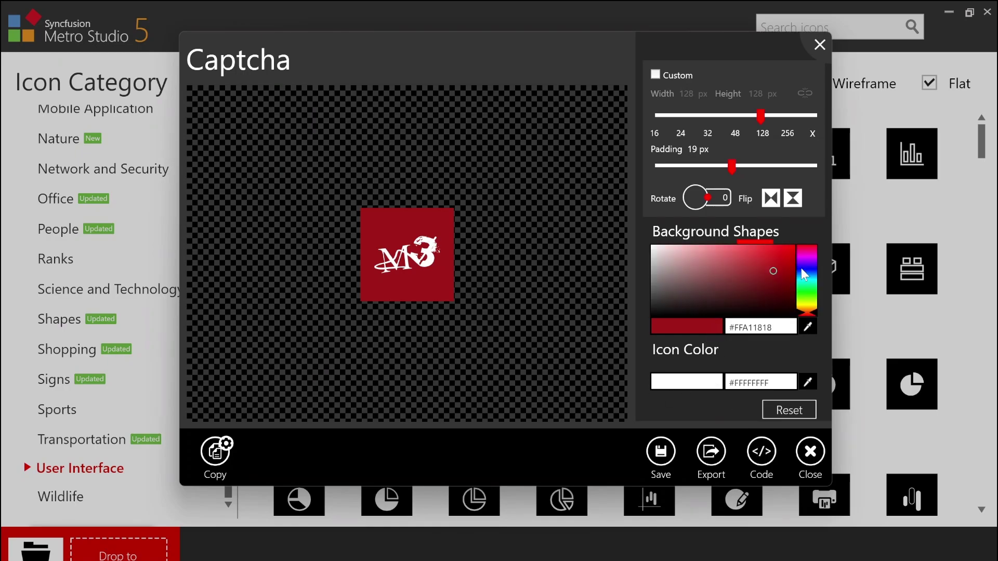
left_click(657, 315)
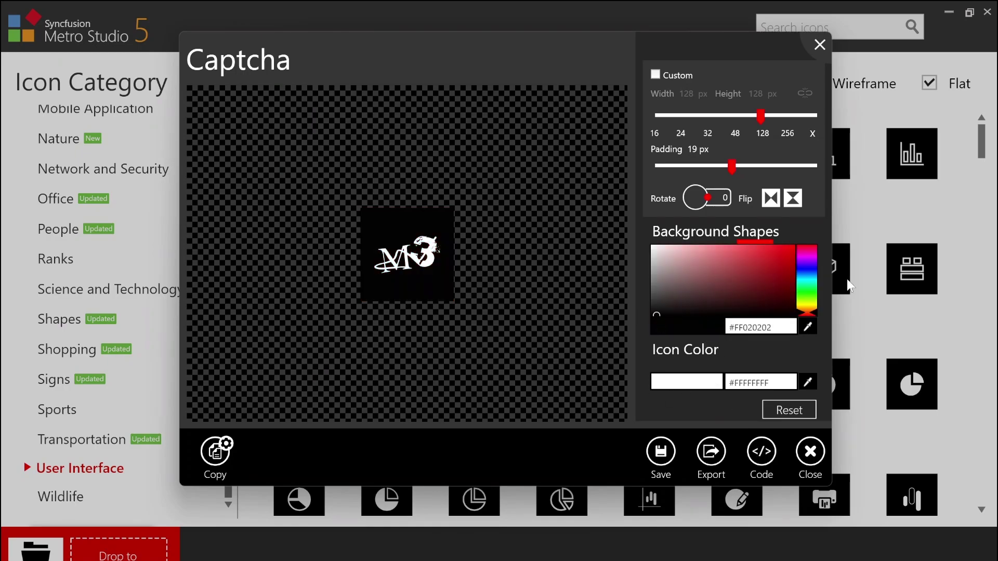
left_click(812, 293)
left_click(768, 275)
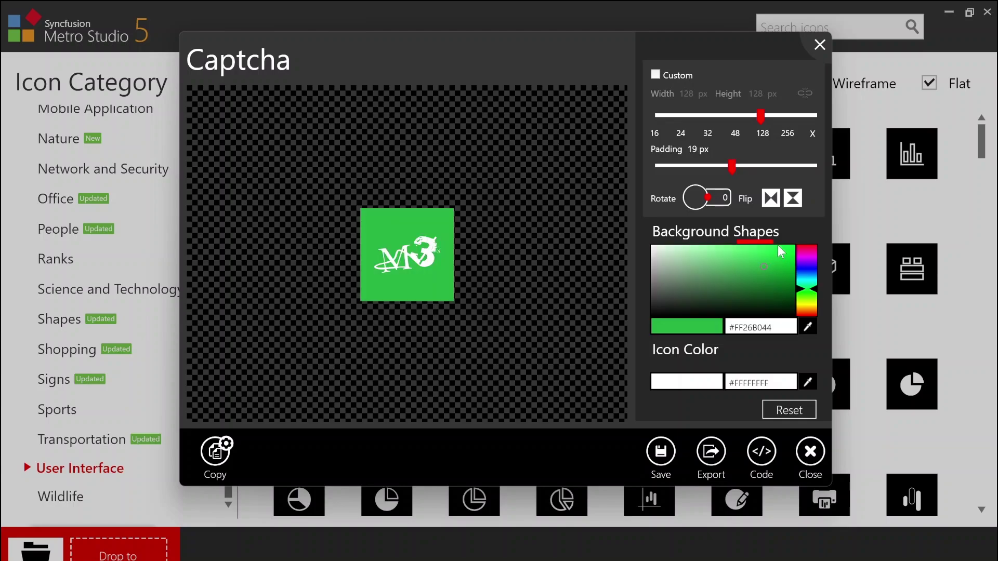
left_click(782, 251)
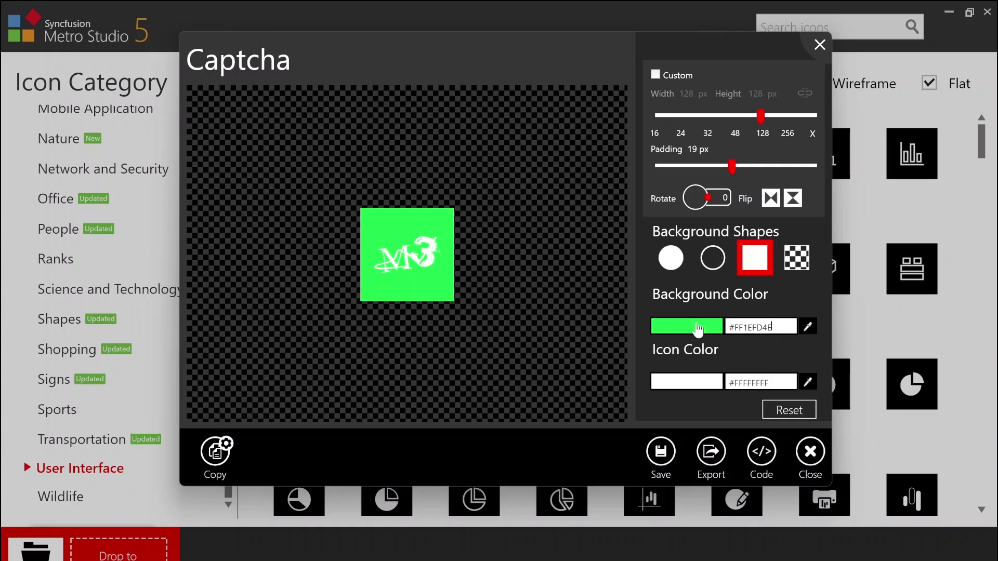
left_click(697, 328)
left_click(812, 275)
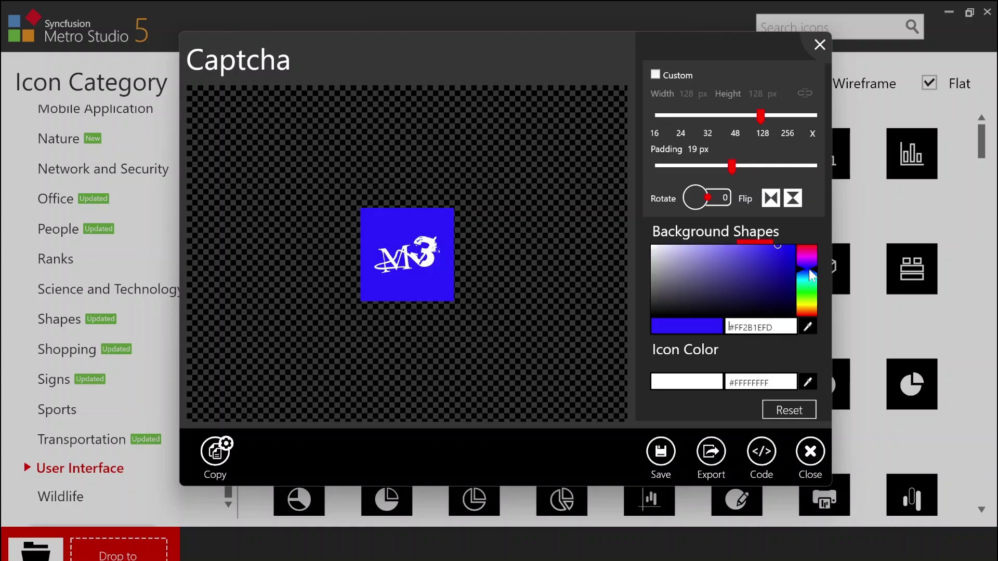
Close the Captcha icon editor without saving and browse the icon categories to Miscellaneous
left_click(815, 456)
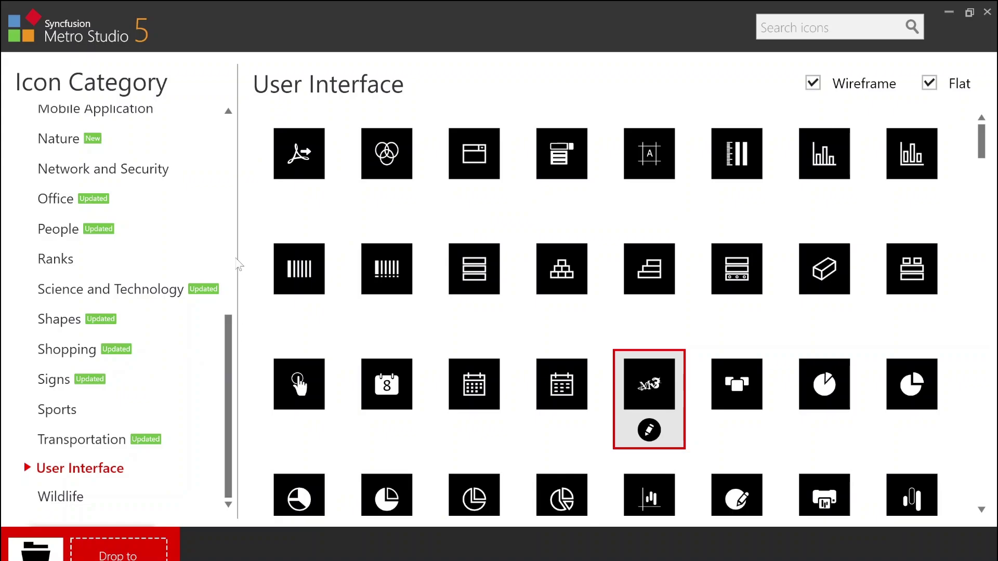
left_click_drag(229, 342, 247, 212)
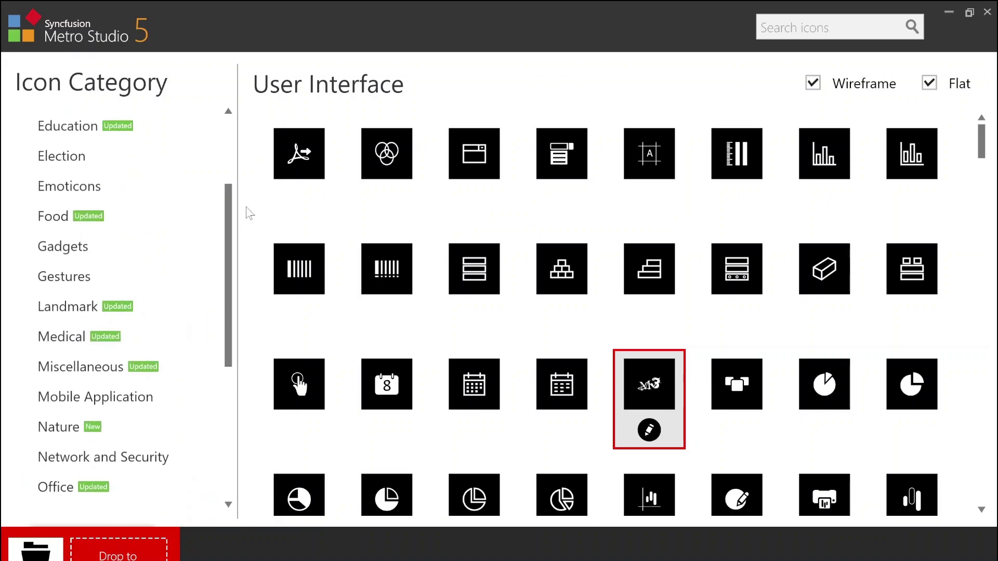
left_click(78, 366)
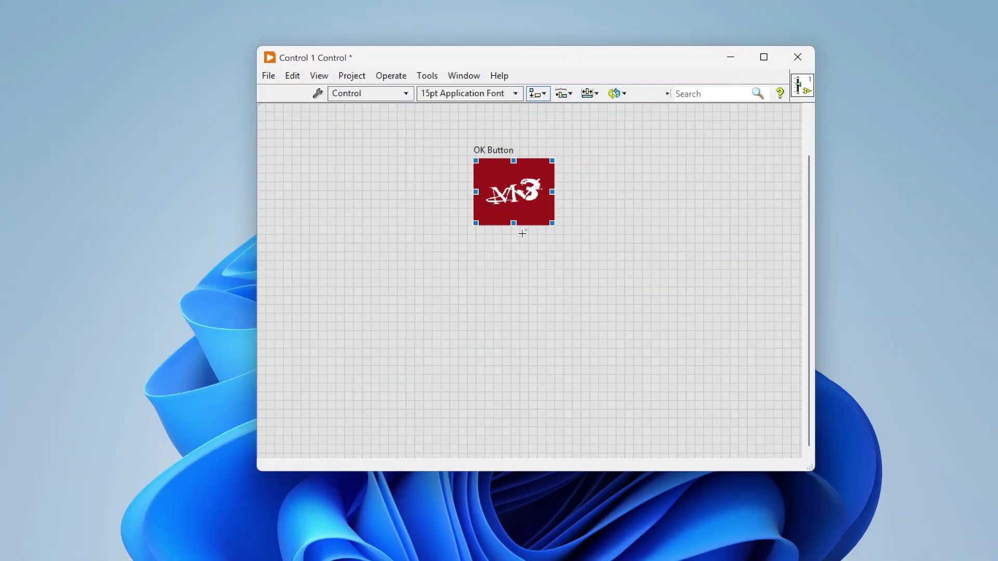
Return to the LabVIEW control window and switch the custom button to its black false picture
left_click(771, 419)
left_click(516, 206)
key("ctrl+v")
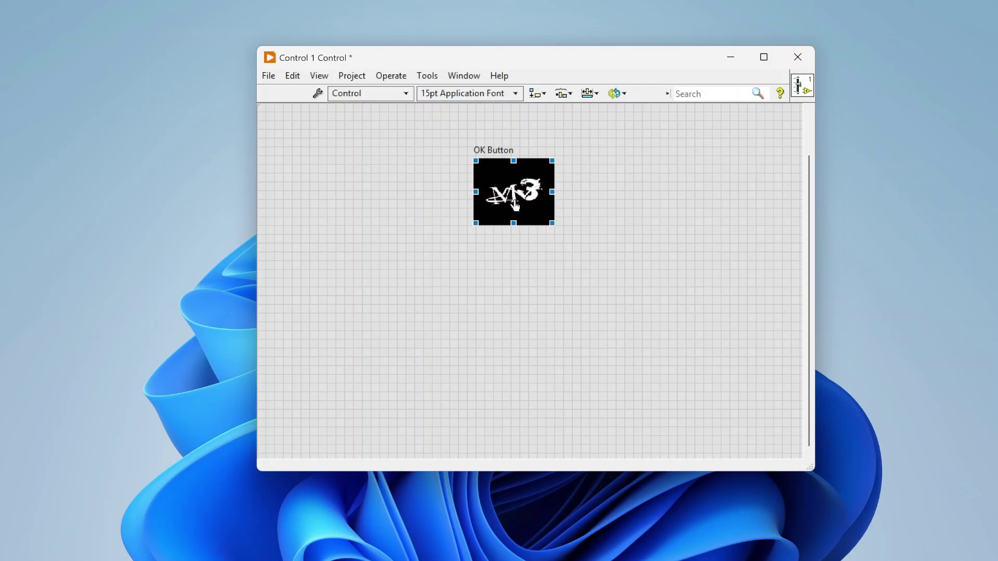